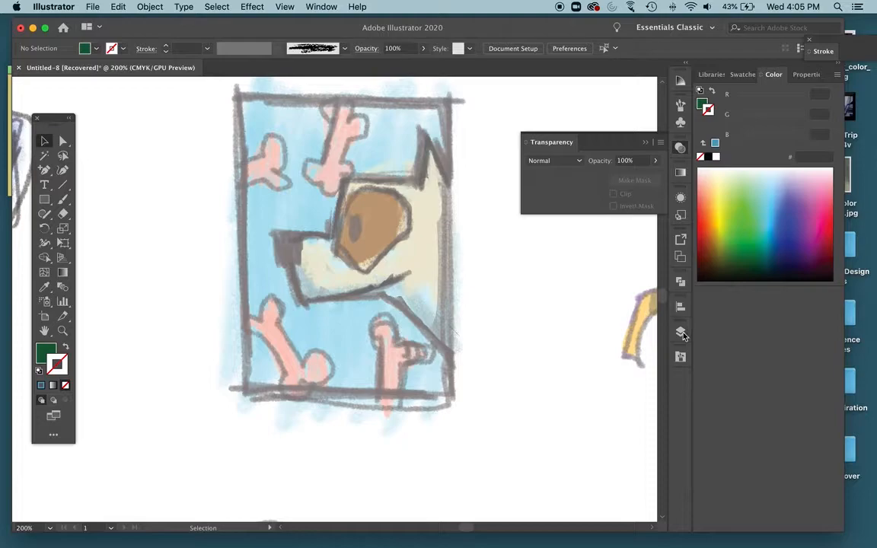
# Lock the Sea Turtle layer and add a new layer named "dog Logo" above it.
pyautogui.click(533, 346)
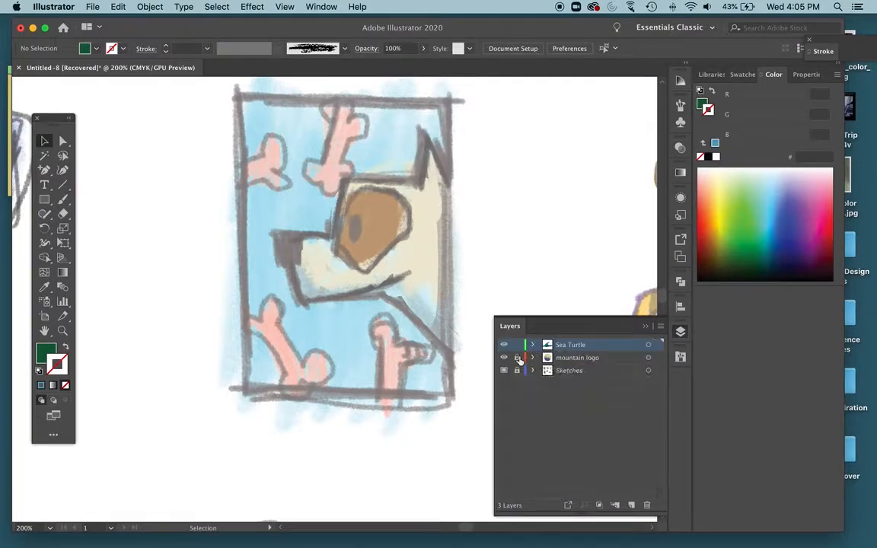
pyautogui.click(631, 504)
pyautogui.doubleClick(566, 349)
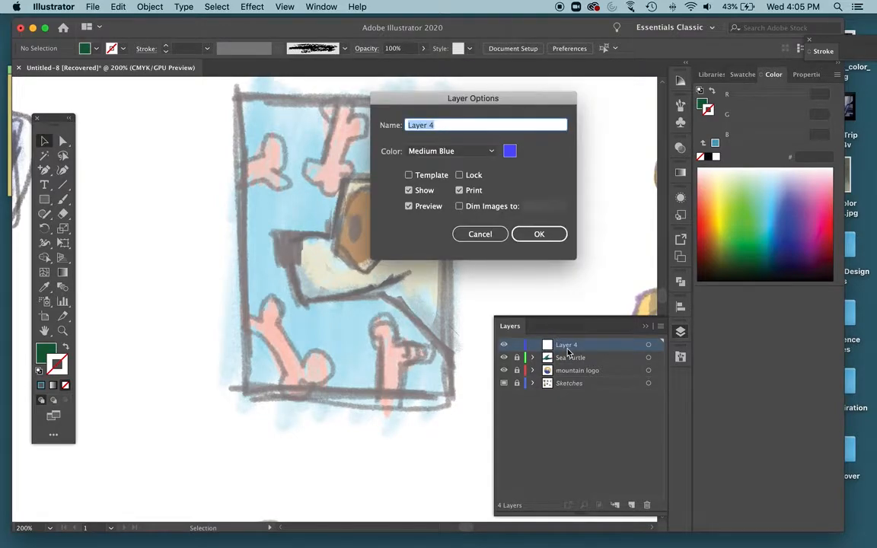
pyautogui.write('cog Logo')
pyautogui.press('Return')
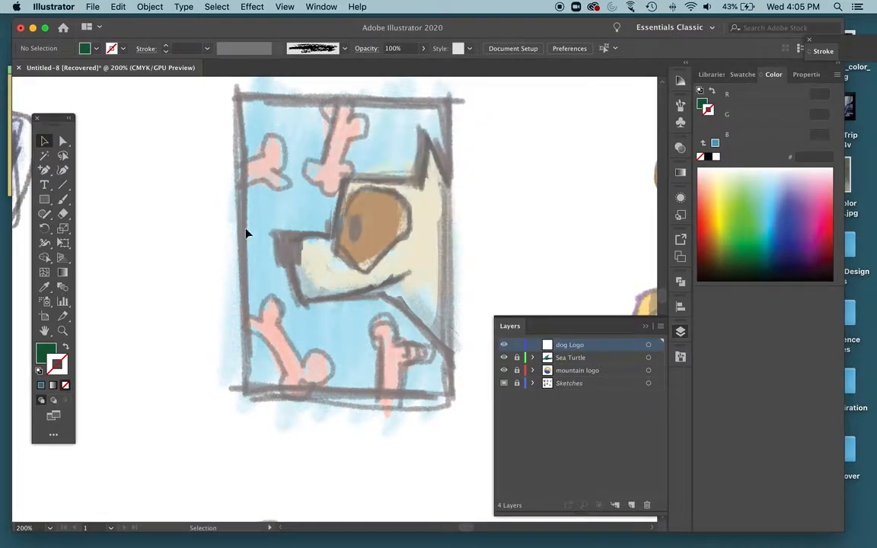
# Draw a background rectangle that covers the whole dog sketch, slightly larger than its sketched frame.
pyautogui.hscroll(5, 281, 188)
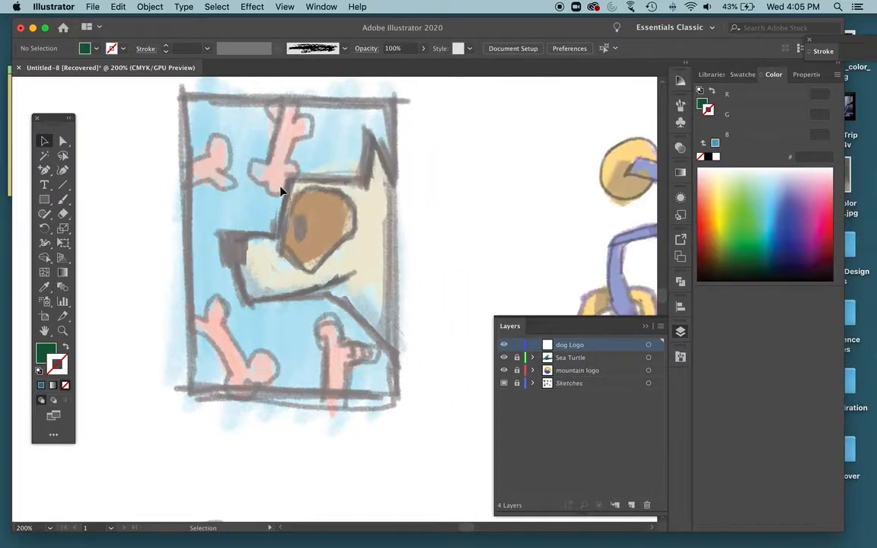
pyautogui.scroll(2, 282, 189)
pyautogui.scroll(1, 282, 190)
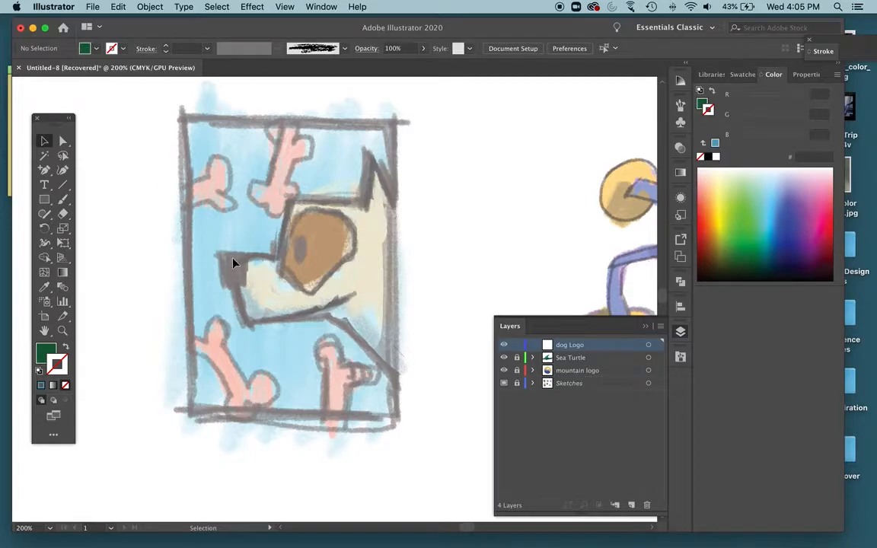
pyautogui.press('m')
pyautogui.moveTo(149, 93); pyautogui.dragTo(446, 469)
# Fill the background rectangle with light blue 86D4F2.
pyautogui.doubleClick(45, 351)
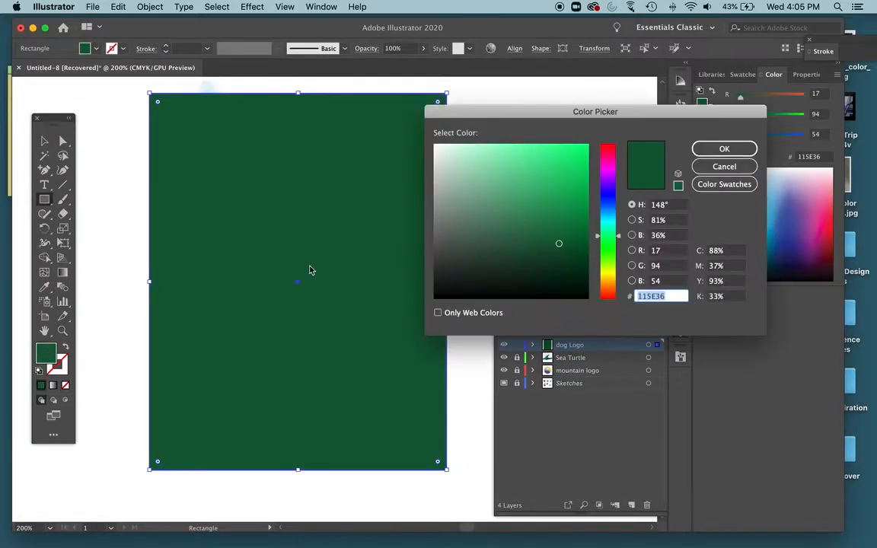
pyautogui.click(502, 151)
pyautogui.moveTo(609, 219); pyautogui.dragTo(611, 219)
pyautogui.click(696, 150)
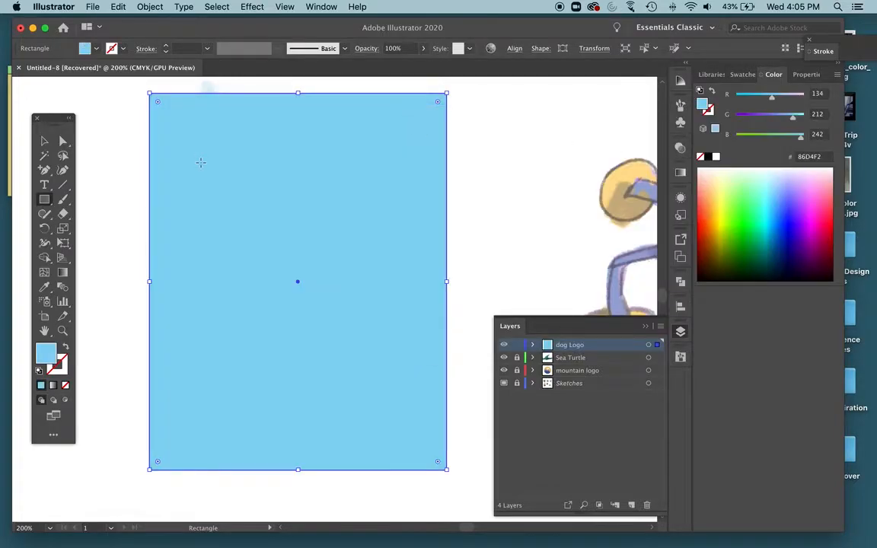
pyautogui.press('f')
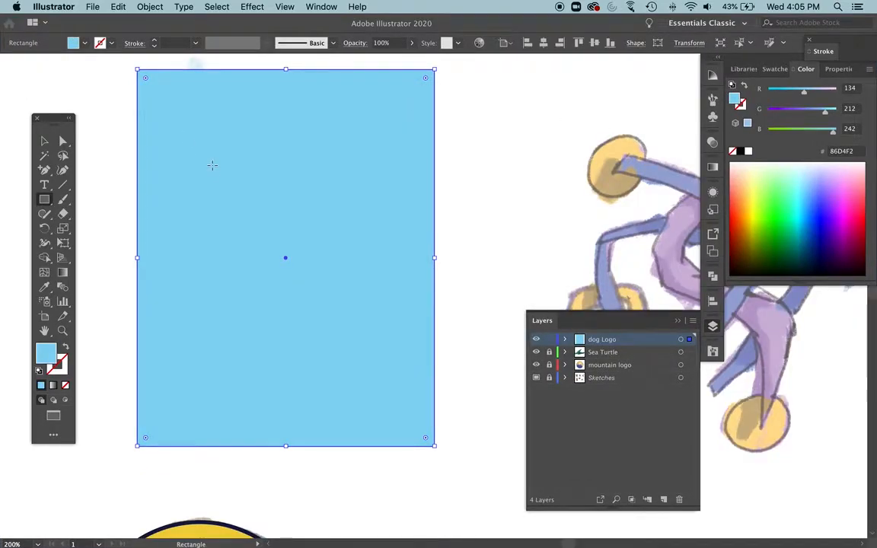
pyautogui.press('f')
pyautogui.press('f')
# Move the rectangle off the sketch and sample the sketch's blue background as its fill.
pyautogui.press('v')
pyautogui.moveTo(221, 174)
pyautogui.mouseDown()
pyautogui.moveTo(397, 195)
pyautogui.moveTo(422, 190)
pyautogui.mouseUp()
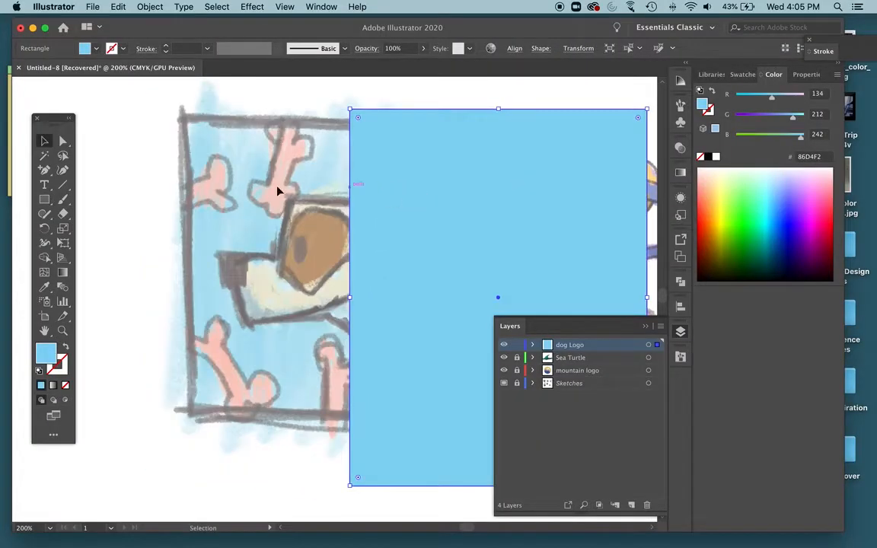
pyautogui.press('i')
pyautogui.click(207, 139)
pyautogui.click(205, 149)
pyautogui.press('v')
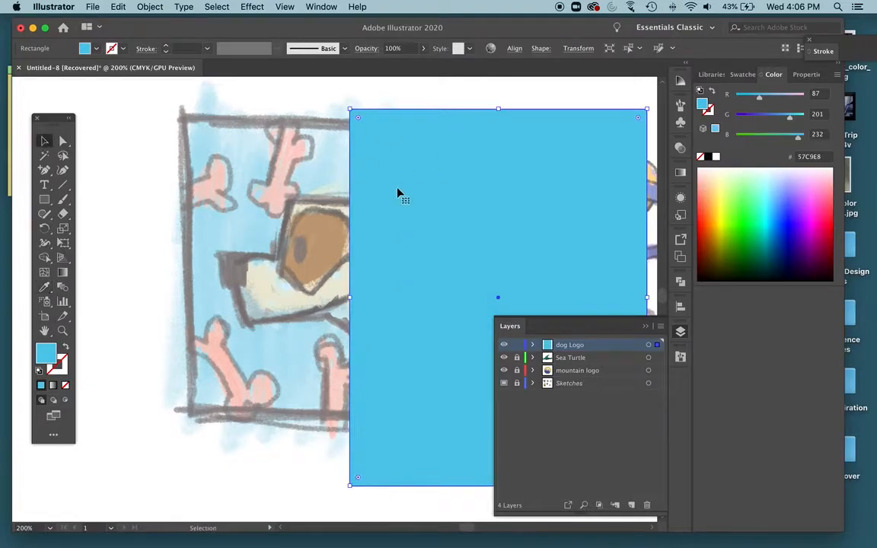
# Set the rectangle fill's HSB saturation to 42% and move the rectangle back over the dog sketch.
pyautogui.click(835, 76)
pyautogui.click(781, 115)
pyautogui.moveTo(779, 118); pyautogui.dragTo(765, 120)
pyautogui.moveTo(433, 199)
pyautogui.mouseDown()
pyautogui.moveTo(225, 195)
pyautogui.moveTo(210, 180)
pyautogui.mouseUp()
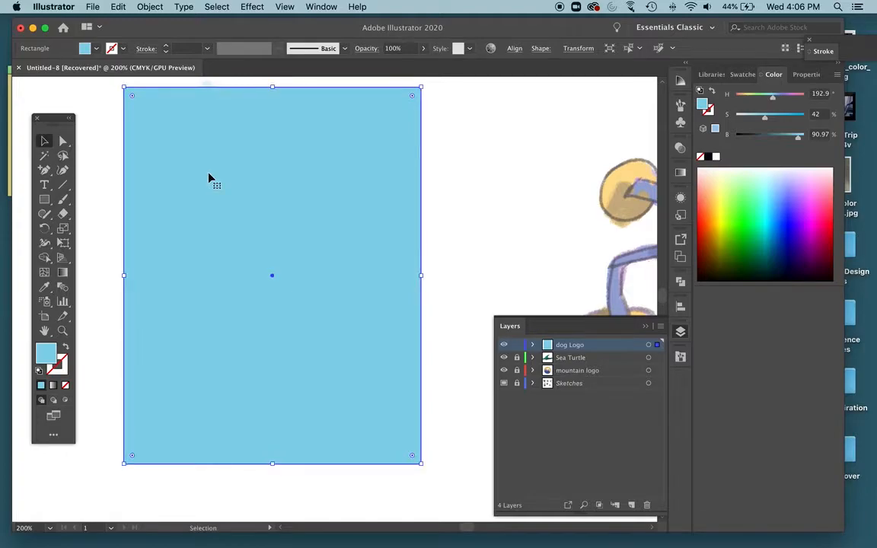
# In outline view, trace the dog's head with the Pen tool as a closed path, extending the neck past the rectangle's edge.
pyautogui.press('super+shift+bracketleft')
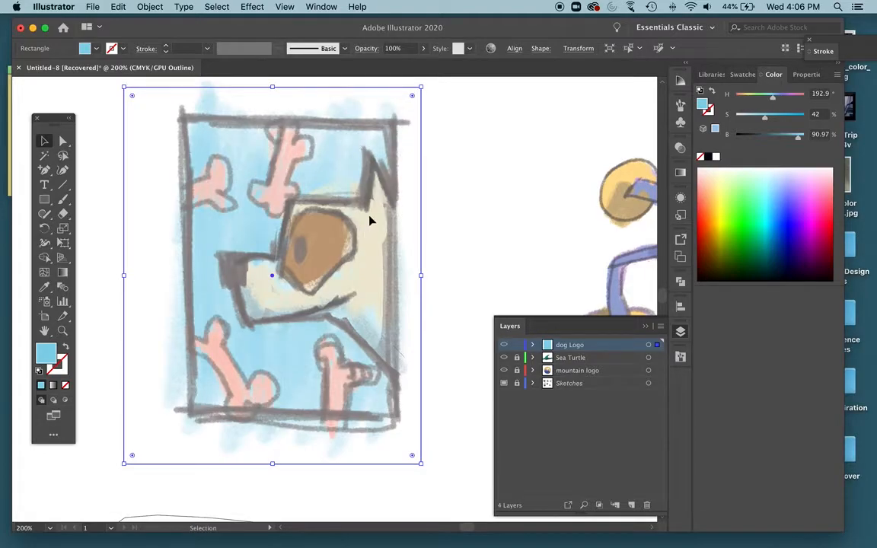
pyautogui.press('p')
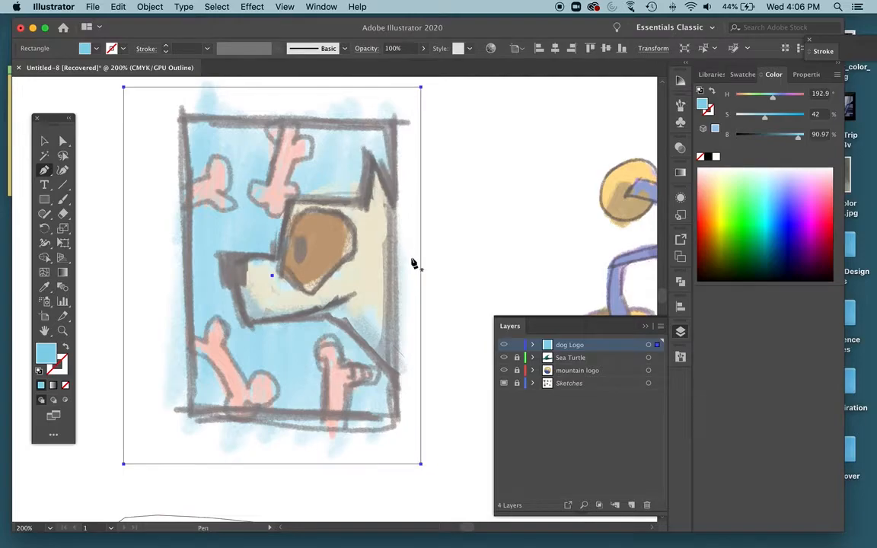
pyautogui.click(433, 284)
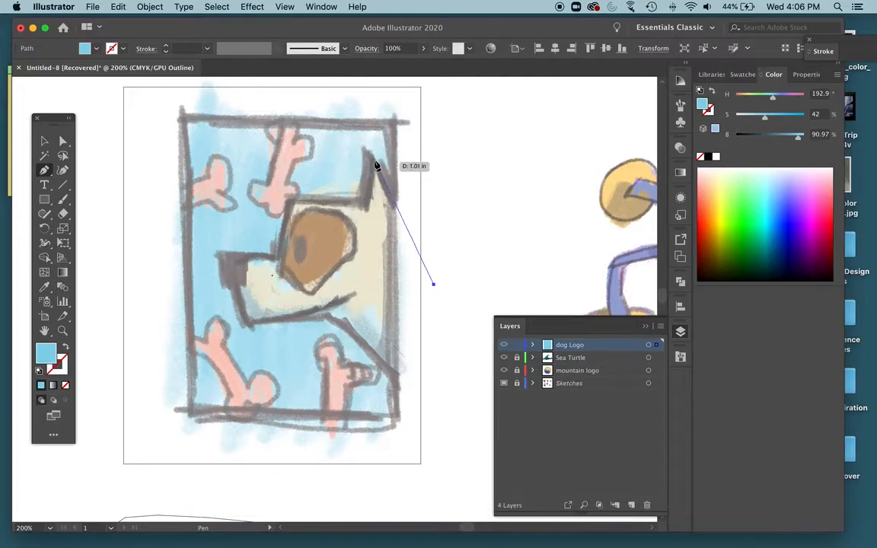
pyautogui.click(376, 157)
pyautogui.moveTo(364, 149); pyautogui.dragTo(363, 144)
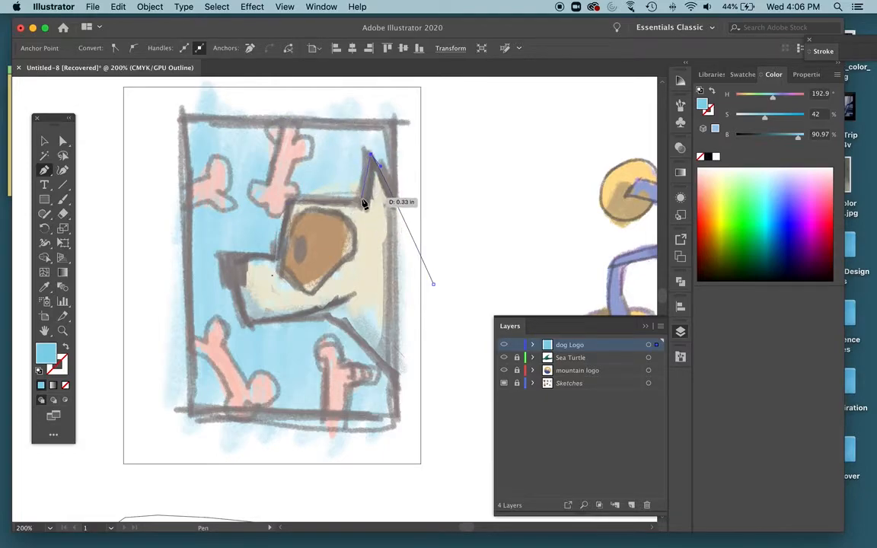
pyautogui.moveTo(364, 196); pyautogui.dragTo(307, 196)
pyautogui.click(287, 196)
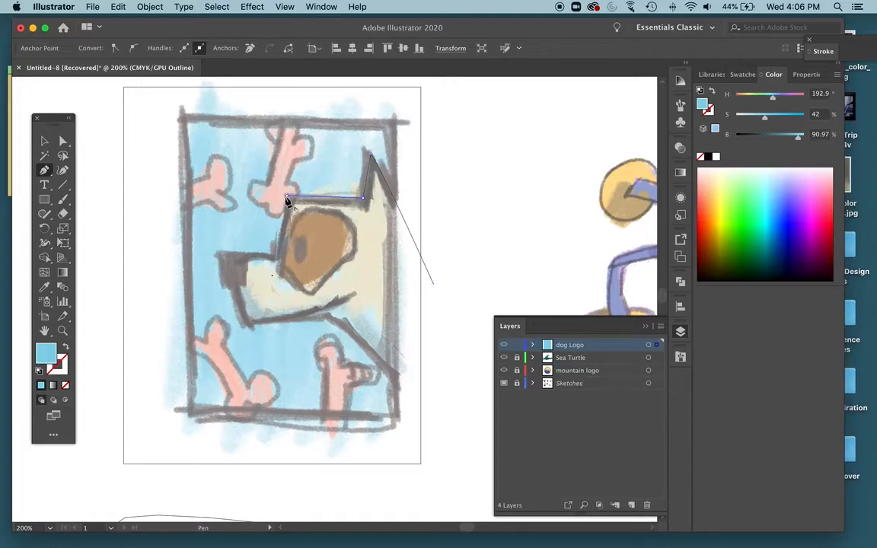
pyautogui.click(218, 251)
pyautogui.click(246, 320)
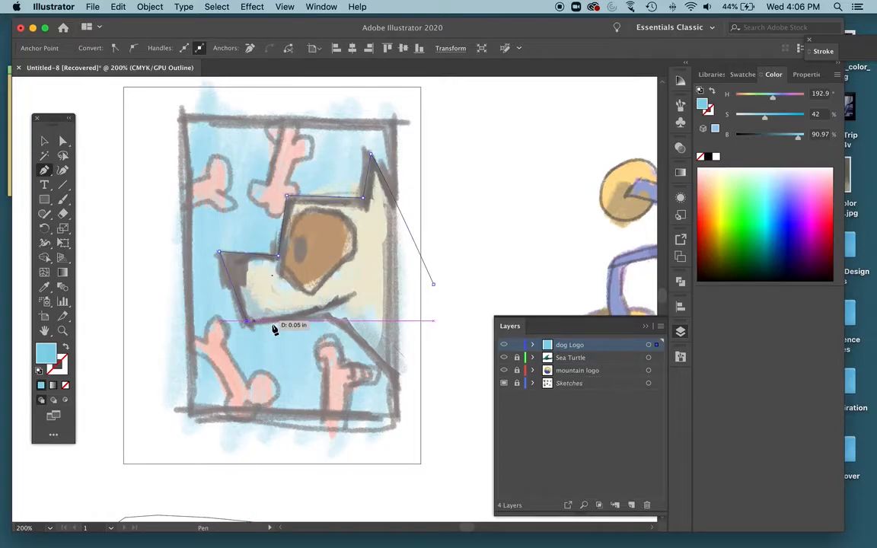
pyautogui.click(329, 318)
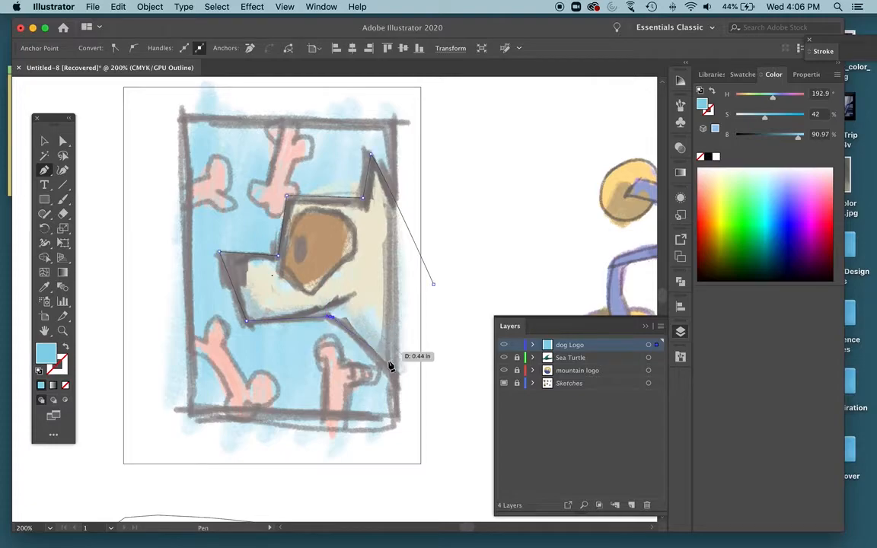
pyautogui.moveTo(430, 407); pyautogui.dragTo(442, 409)
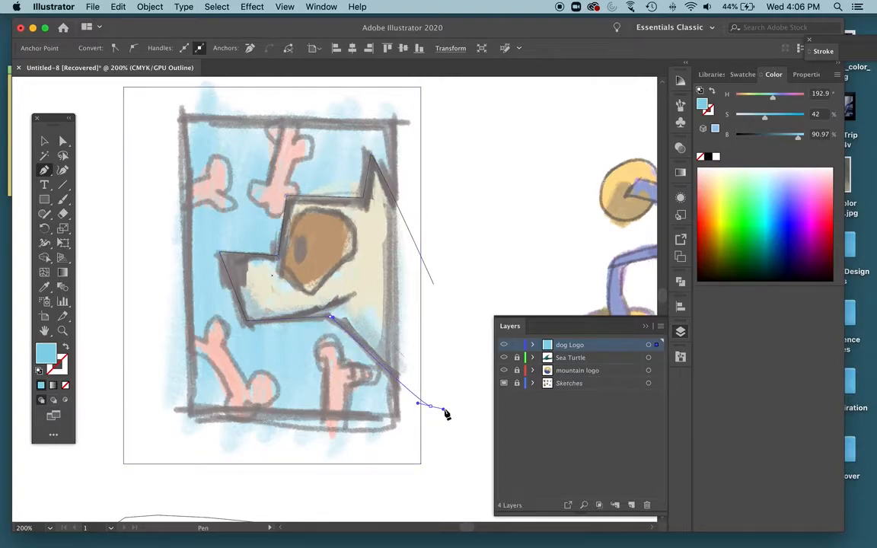
pyautogui.click(433, 284)
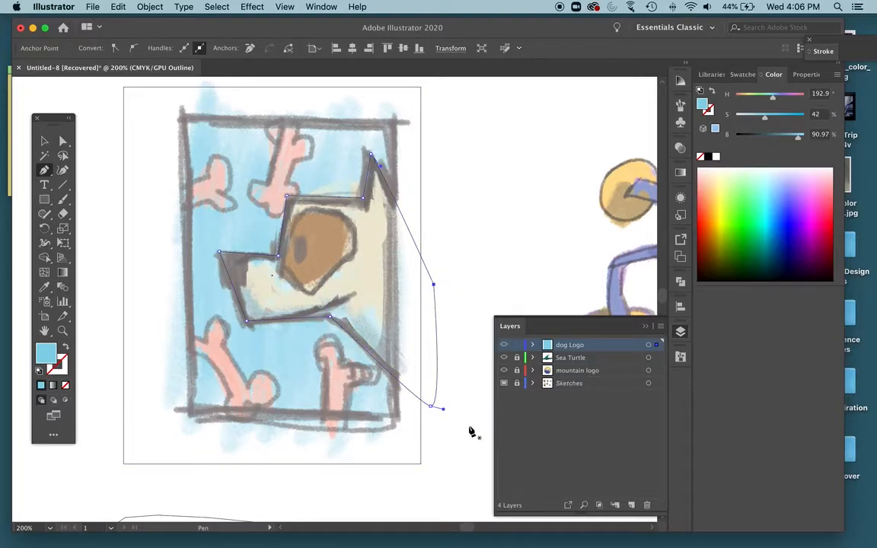
# Fill the dog head shape with pale cream F9EED2 and deselect it.
pyautogui.press('super+y')
pyautogui.press('super+y')
pyautogui.doubleClick(45, 354)
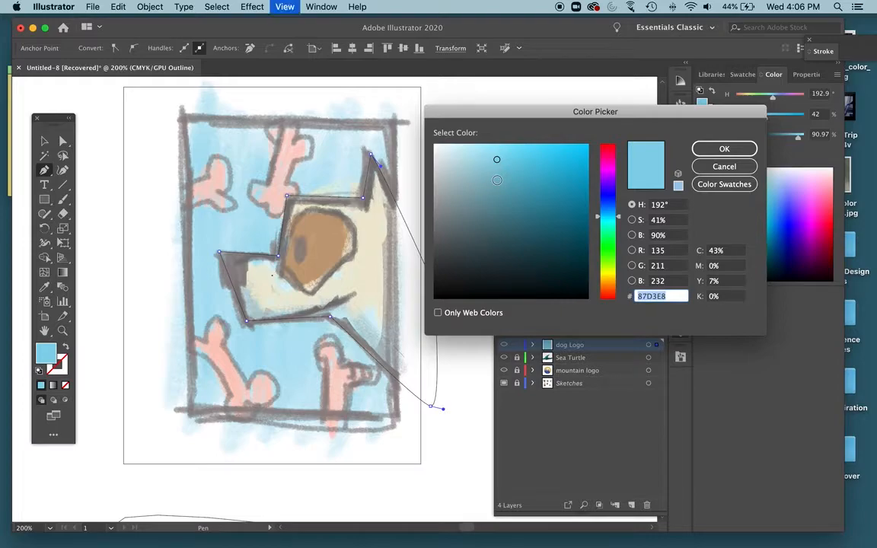
pyautogui.click(608, 282)
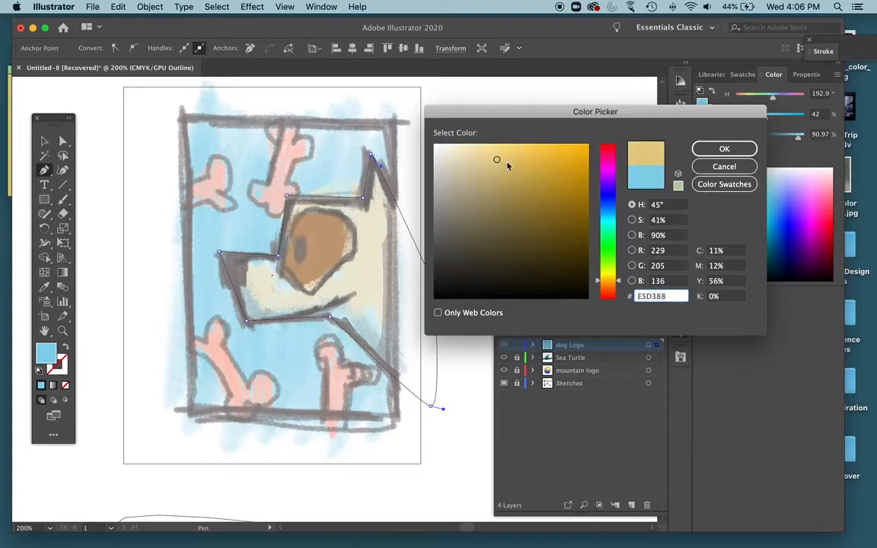
pyautogui.moveTo(475, 147); pyautogui.dragTo(458, 147)
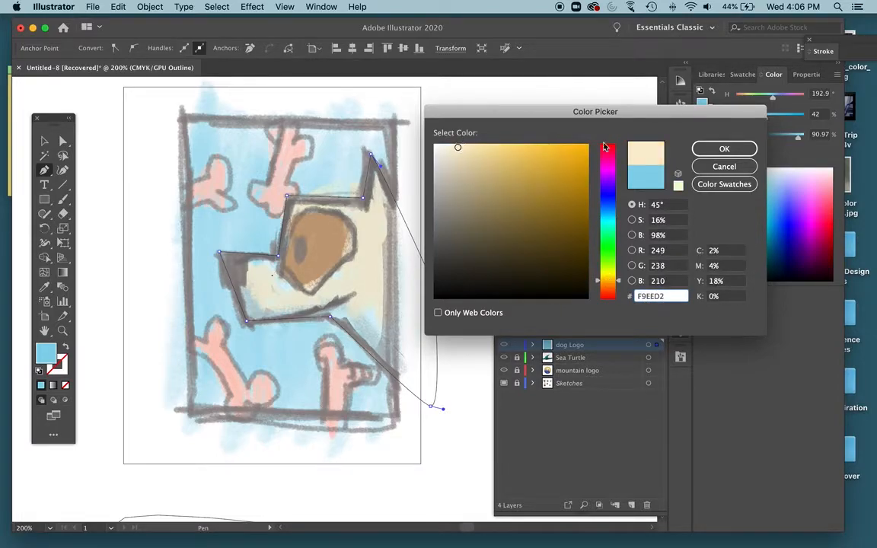
pyautogui.click(740, 149)
pyautogui.click(42, 142)
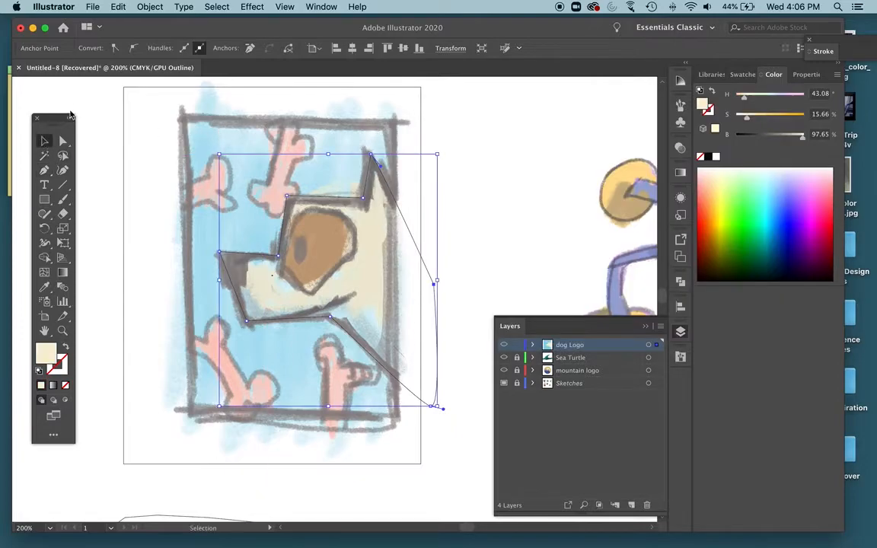
pyautogui.click(79, 108)
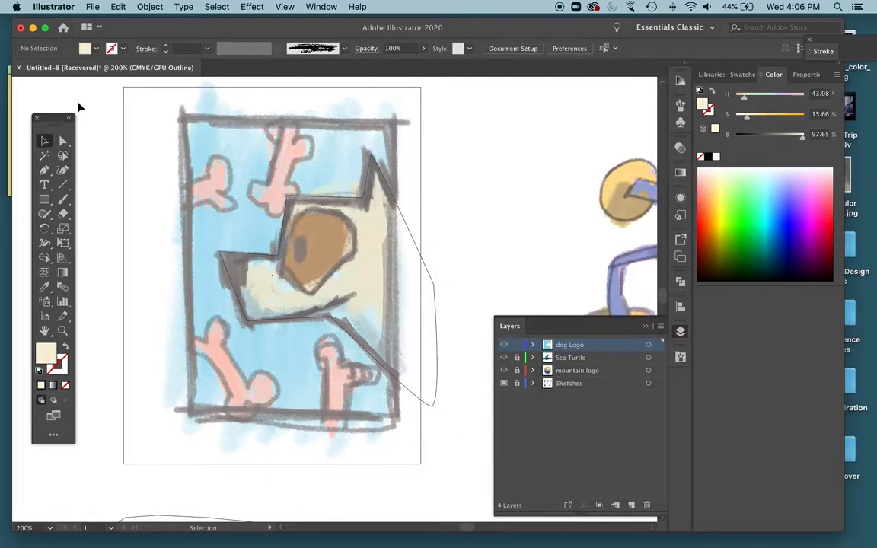
# Switch to preview view and place a duplicate of the dog head beside the blue rectangle.
pyautogui.press('super+y')
pyautogui.press('super+y')
pyautogui.press('super+y')
pyautogui.press('super+y')
pyautogui.press('super+y')
pyautogui.click(393, 244)
pyautogui.moveTo(392, 244); pyautogui.dragTo(630, 143)
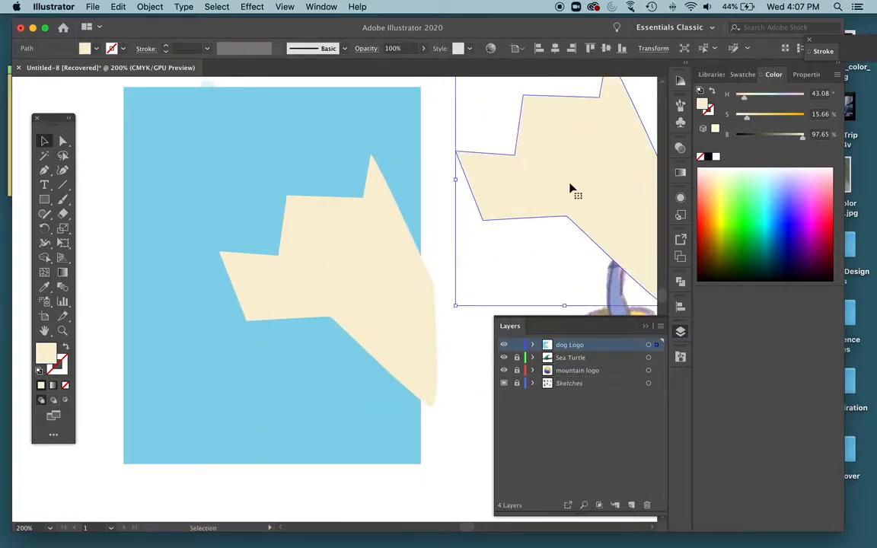
# Give the duplicate head no fill and a 4 pt dark brown stroke, 685221.
pyautogui.click(66, 349)
pyautogui.doubleClick(58, 367)
pyautogui.click(514, 218)
pyautogui.moveTo(530, 220); pyautogui.dragTo(510, 234)
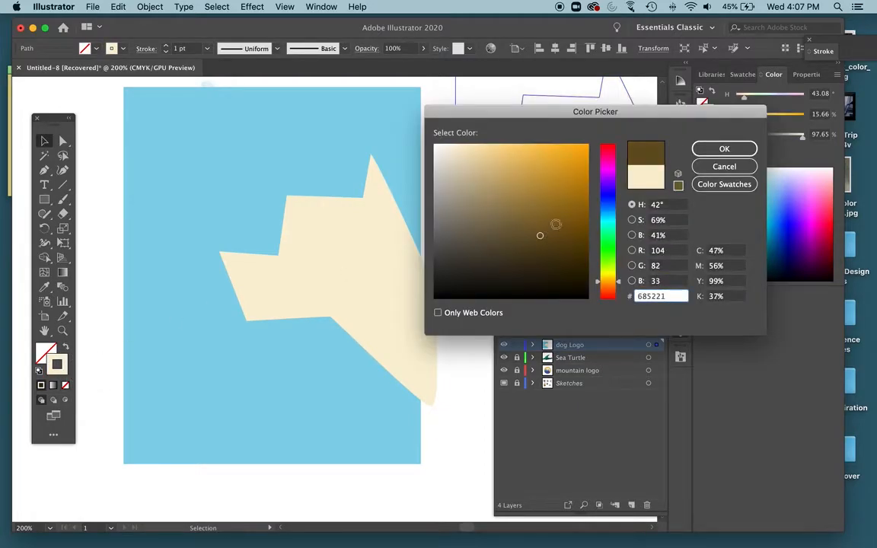
pyautogui.click(725, 148)
pyautogui.click(166, 47)
pyautogui.click(167, 46)
pyautogui.click(166, 47)
pyautogui.click(114, 279)
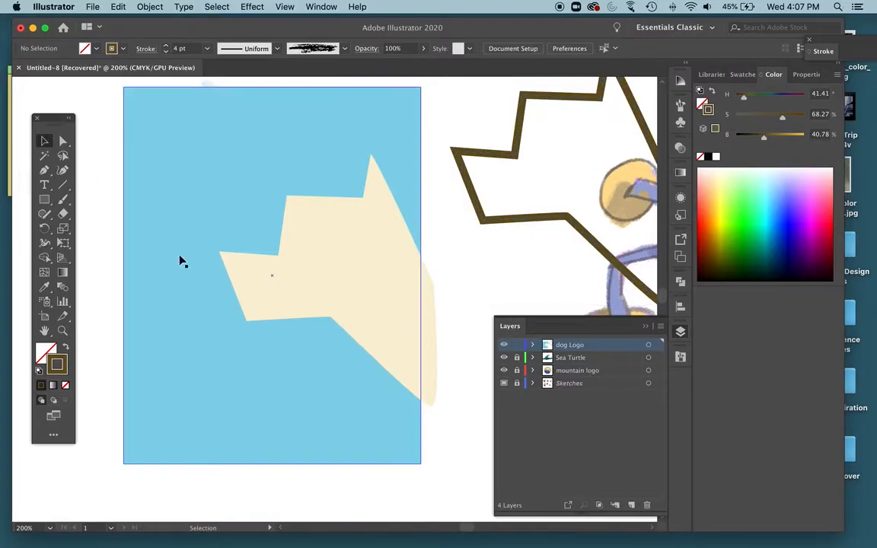
# In outline view, draw a closed shadow shape with a wavy upper edge along the dog's jaw and neck, extending beyond the head.
pyautogui.click(324, 258)
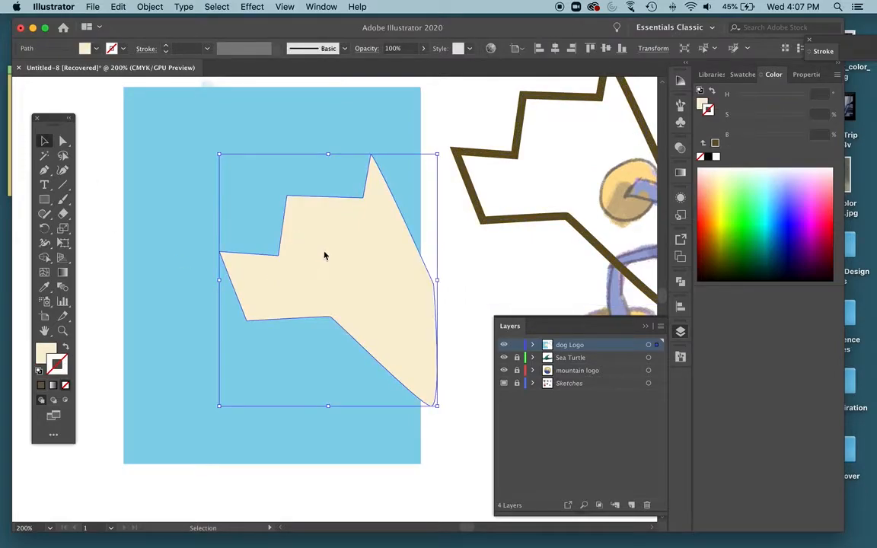
pyautogui.press('super+y')
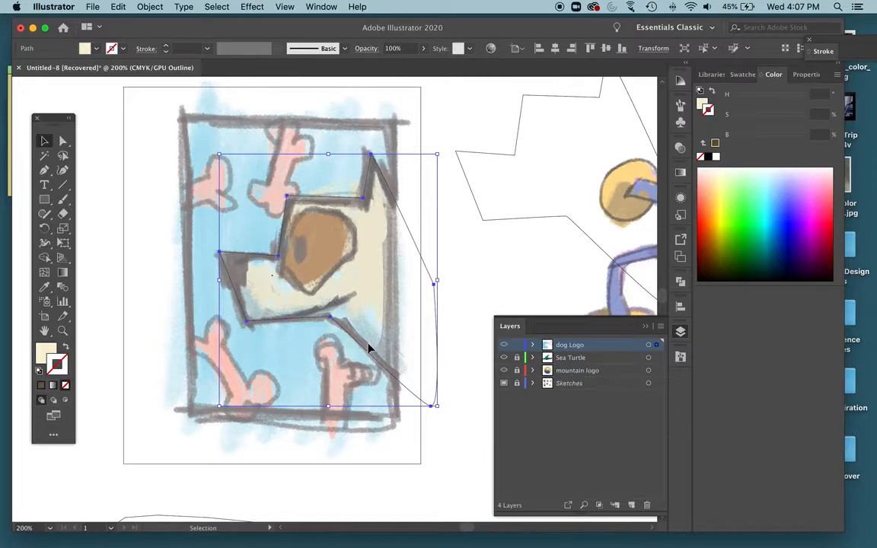
pyautogui.press('p')
pyautogui.moveTo(220, 287); pyautogui.dragTo(472, 396)
pyautogui.moveTo(427, 426); pyautogui.dragTo(365, 417)
pyautogui.click(264, 401)
pyautogui.click(227, 288)
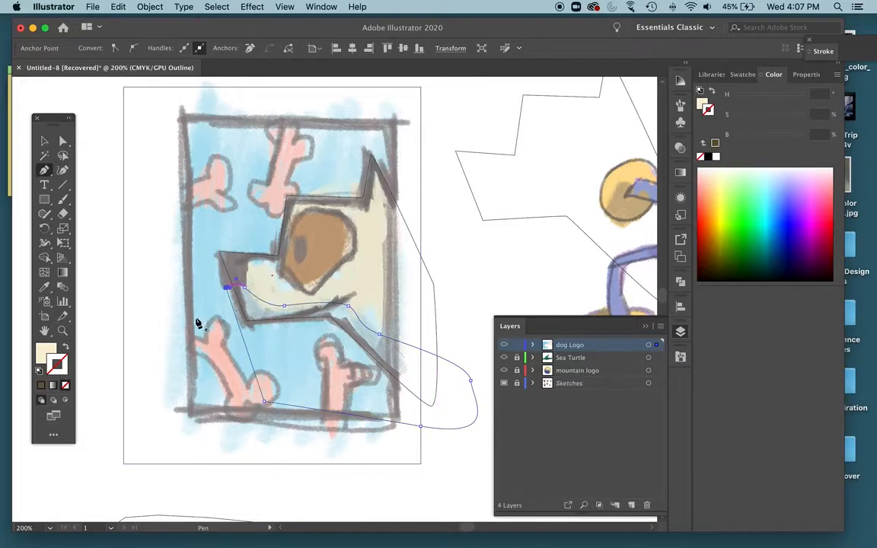
# Return to preview view and fill the shadow shape with a greyish beige of about 74% brightness.
pyautogui.hotkey('ctrl', 'y')
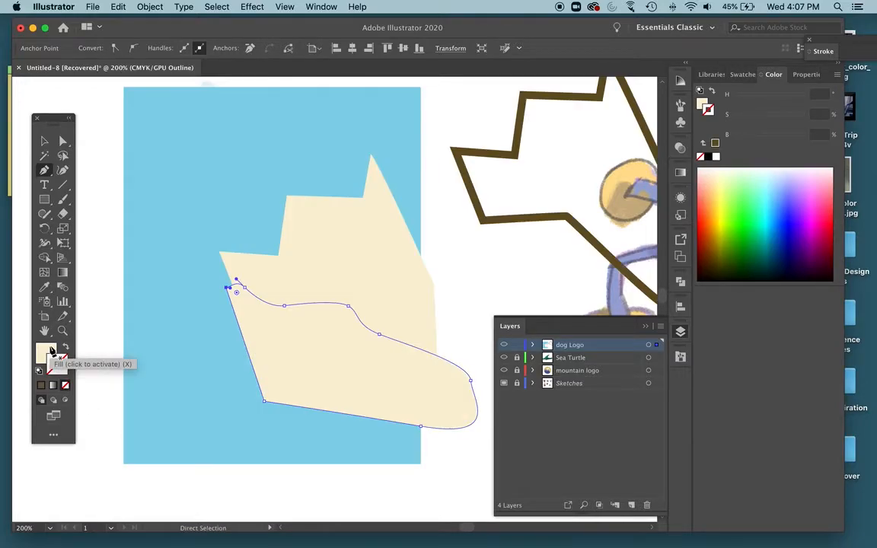
pyautogui.doubleClick(47, 350)
pyautogui.moveTo(454, 148); pyautogui.dragTo(454, 184)
pyautogui.click(724, 148)
# Select the head and shadow shapes and remove the shadow area outside the head with Shape Builder.
pyautogui.press('v')
pyautogui.keyDown('shift'); pyautogui.click(361, 264); pyautogui.keyUp('shift')
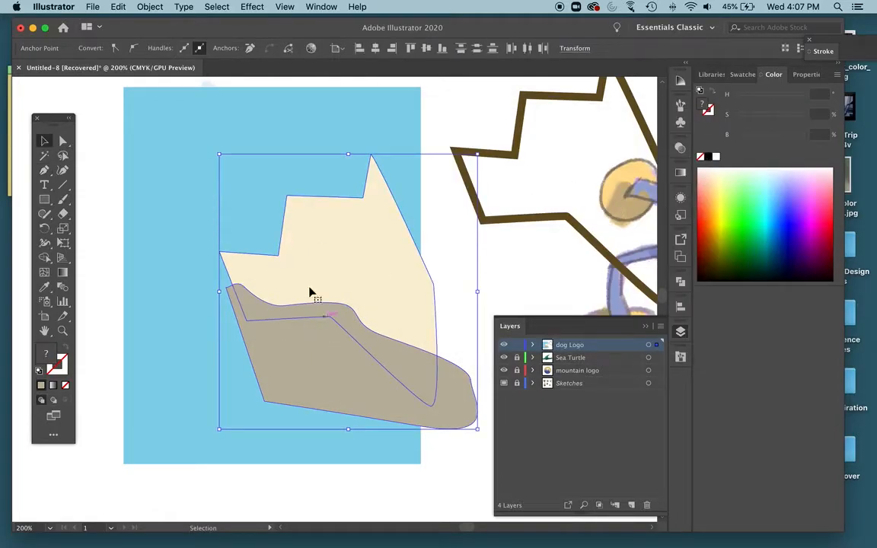
pyautogui.click(45, 257)
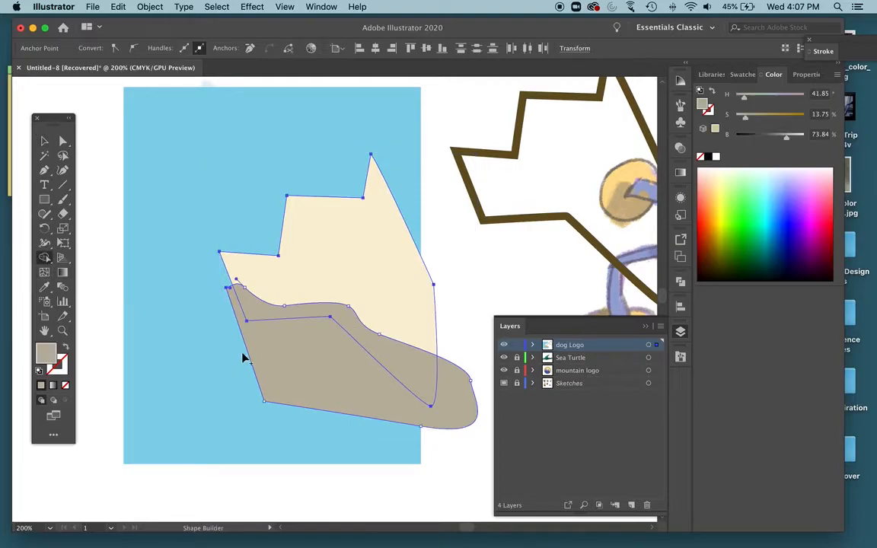
pyautogui.keyDown('alt'); pyautogui.click(308, 358); pyautogui.keyUp('alt')
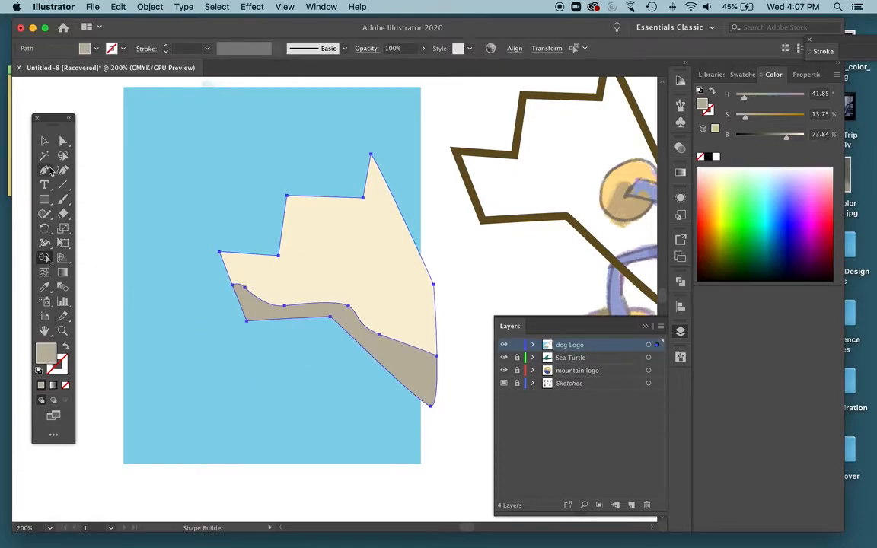
# Lighten the jaw shadow's fill to a pale greyish beige of about 9% saturation and 82% brightness.
pyautogui.click(44, 143)
pyautogui.click(99, 110)
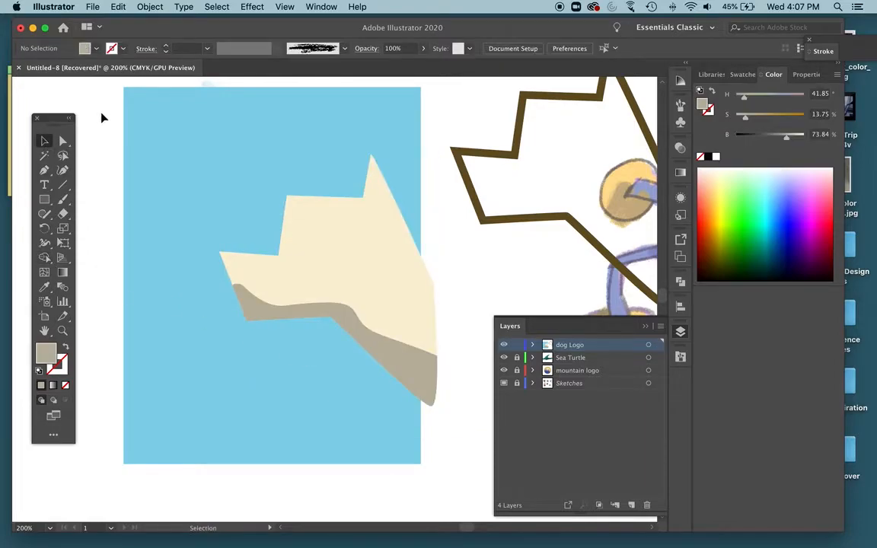
pyautogui.click(259, 316)
pyautogui.doubleClick(45, 351)
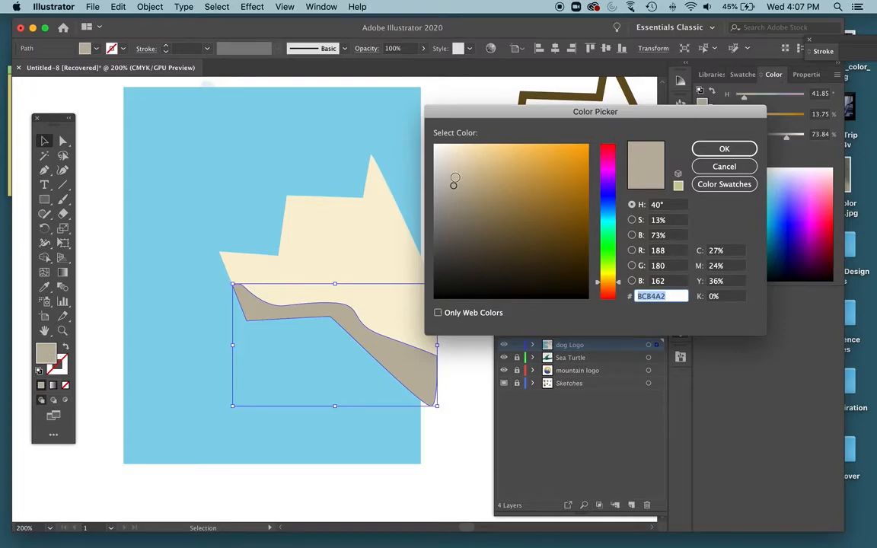
pyautogui.moveTo(451, 179); pyautogui.dragTo(447, 171)
pyautogui.click(721, 150)
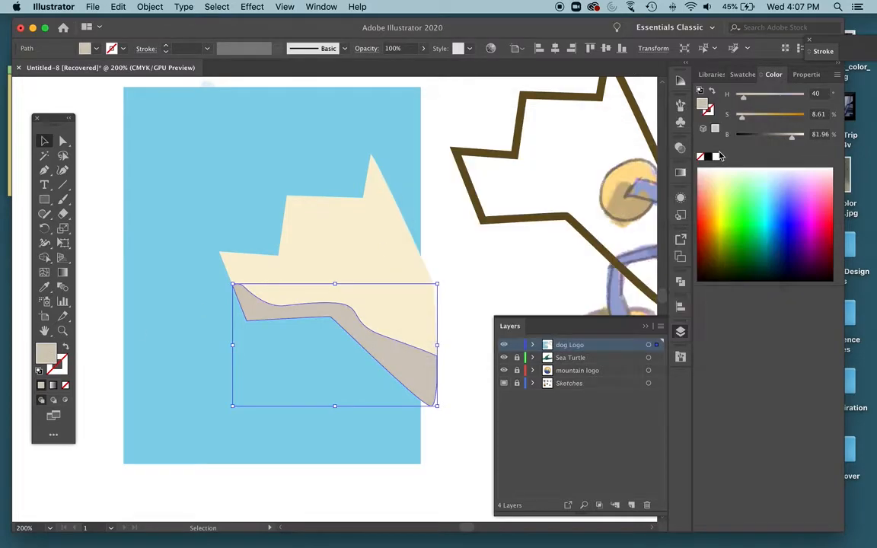
pyautogui.click(472, 321)
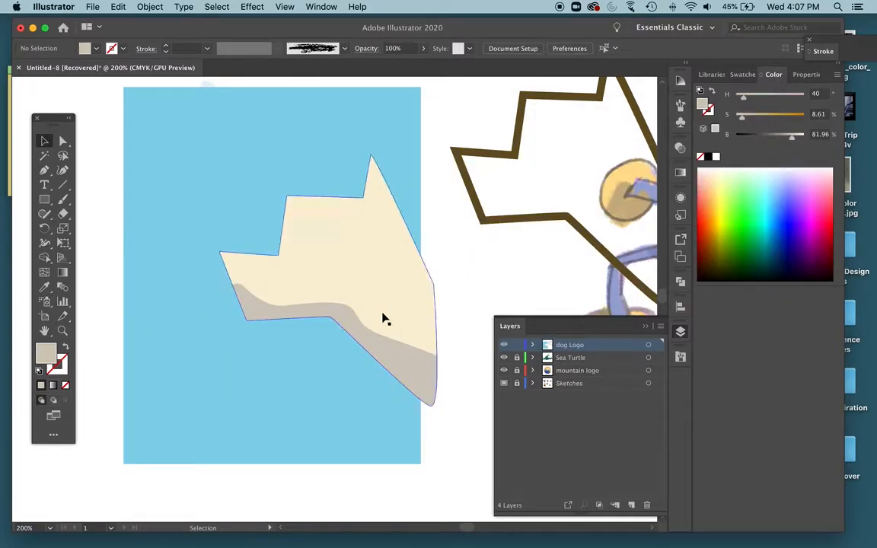
# Group the cream head and its jaw shadow shape together.
pyautogui.click(338, 314)
pyautogui.keyDown('shift'); pyautogui.click(356, 262); pyautogui.keyUp('shift')
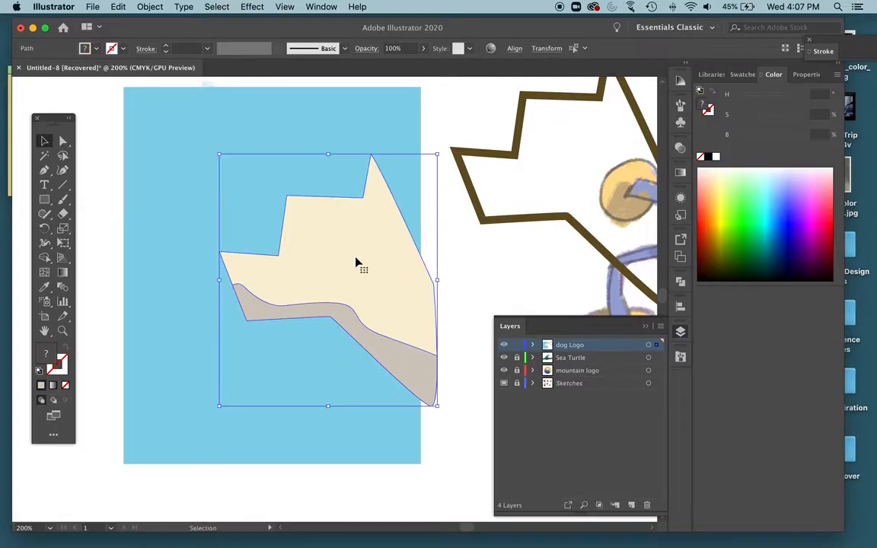
pyautogui.rightClick(348, 236)
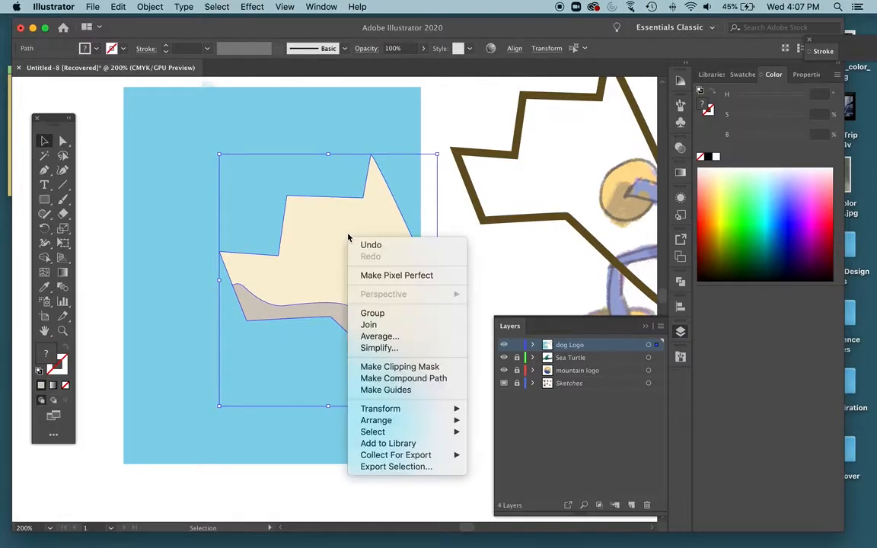
pyautogui.click(385, 313)
pyautogui.click(494, 291)
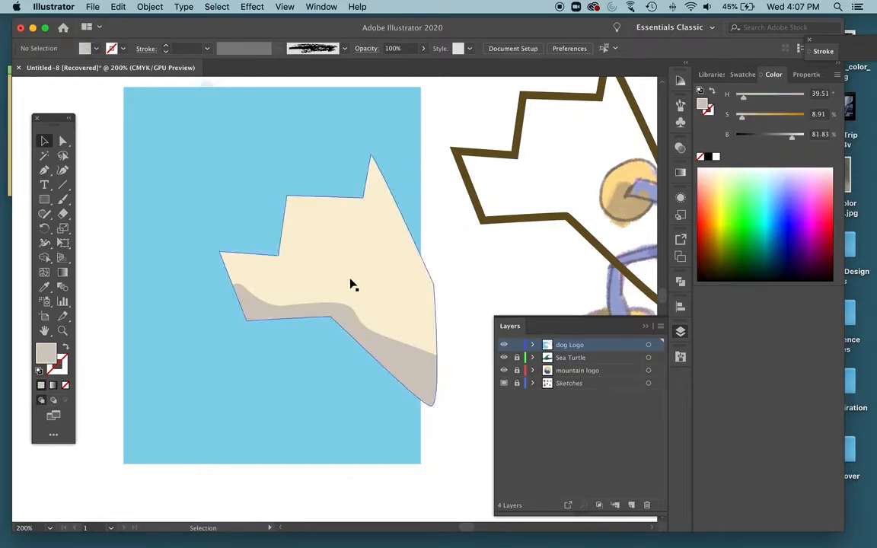
# In outline view, trace the sketched patch around the dog's eye as a closed Pen path, and return to preview view.
pyautogui.hotkey('ctrl', 'y')
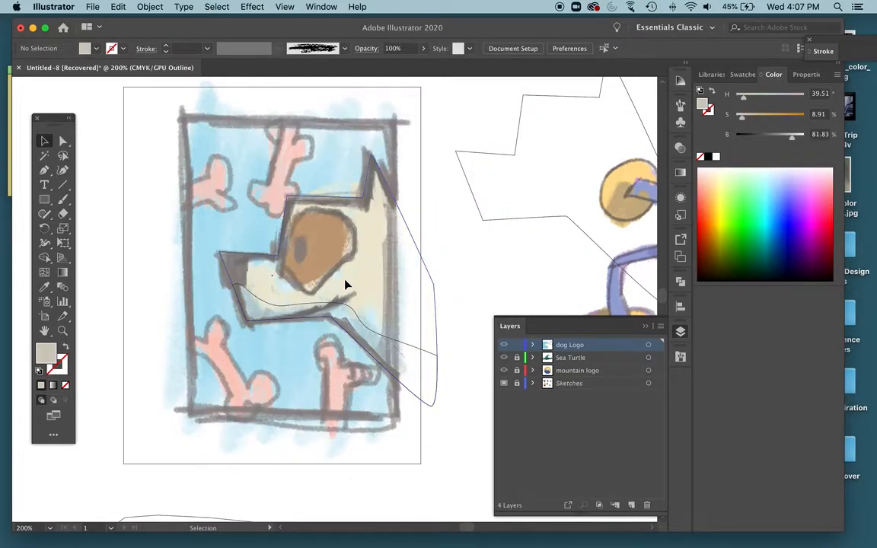
pyautogui.press('p')
pyautogui.click(354, 230)
pyautogui.moveTo(335, 212); pyautogui.dragTo(296, 218)
pyautogui.click(283, 270)
pyautogui.moveTo(299, 287); pyautogui.dragTo(357, 246)
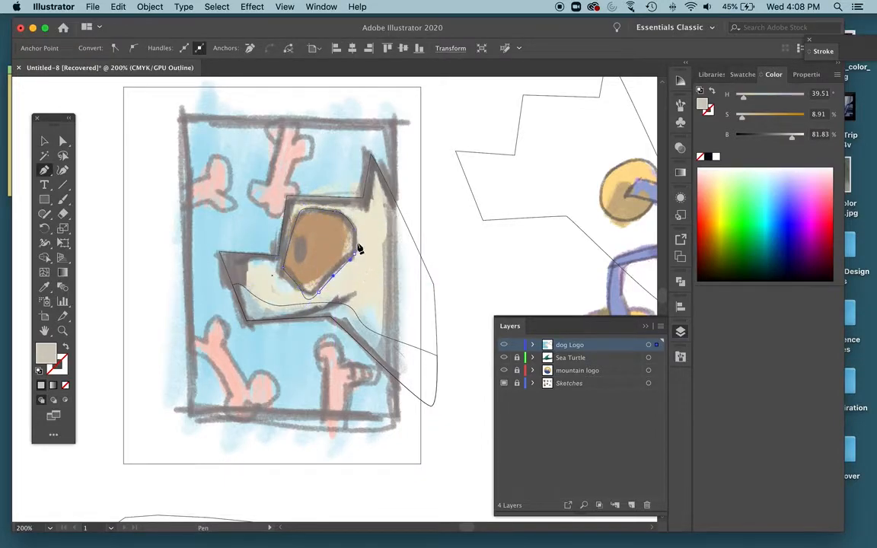
pyautogui.click(354, 229)
pyautogui.press('super+y')
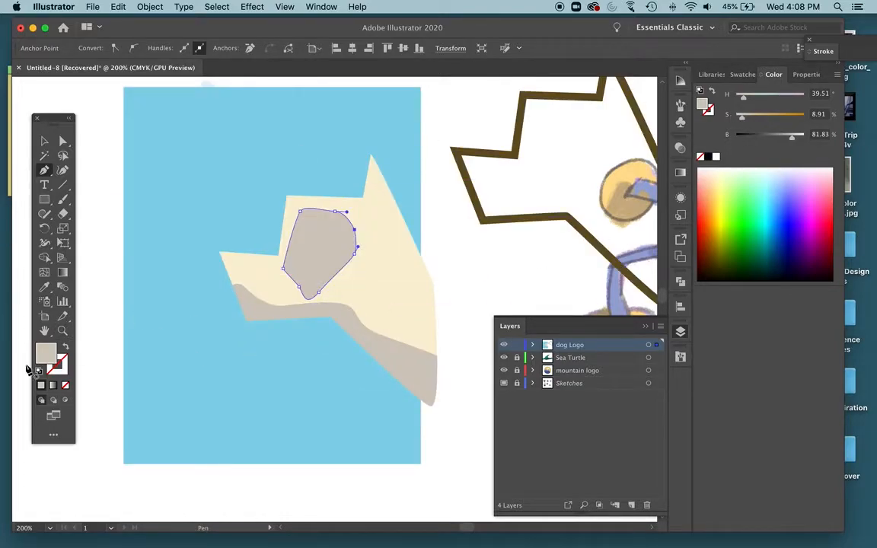
# Fill the eye patch with brown, 996822, and deselect it.
pyautogui.doubleClick(48, 353)
pyautogui.moveTo(541, 194); pyautogui.dragTo(554, 205)
pyautogui.click(723, 148)
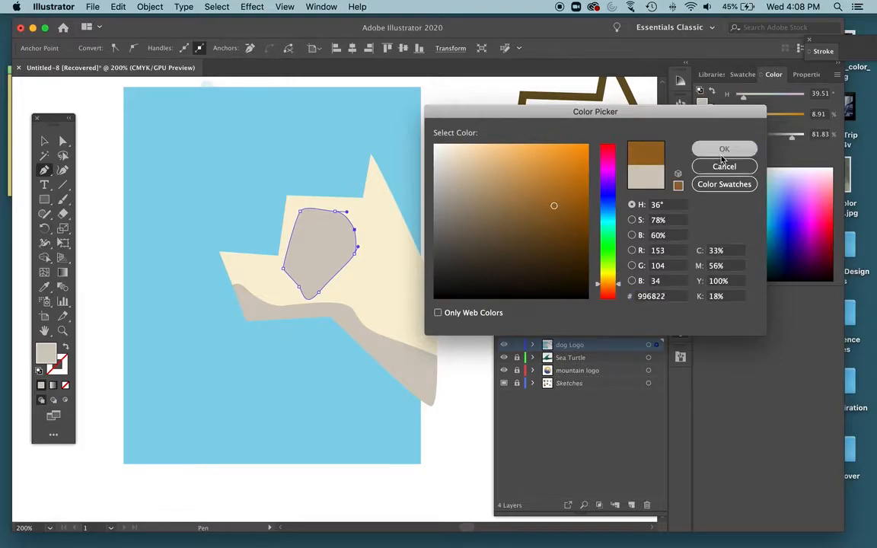
pyautogui.click(44, 141)
pyautogui.click(107, 147)
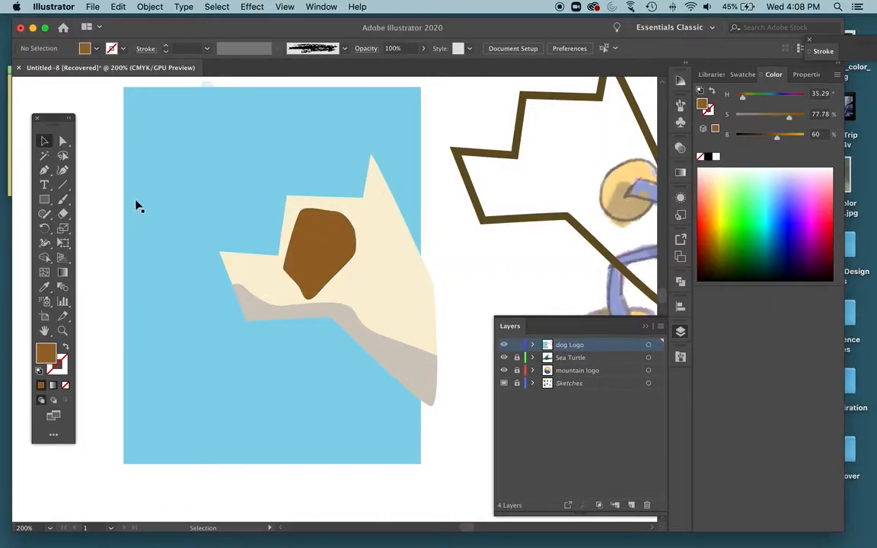
# Draw a small upright ellipse over the sketched eye inside the patch and fill it black at 0% brightness.
pyautogui.press('super+y')
pyautogui.press('super+y')
pyautogui.press('super+y')
pyautogui.press('l')
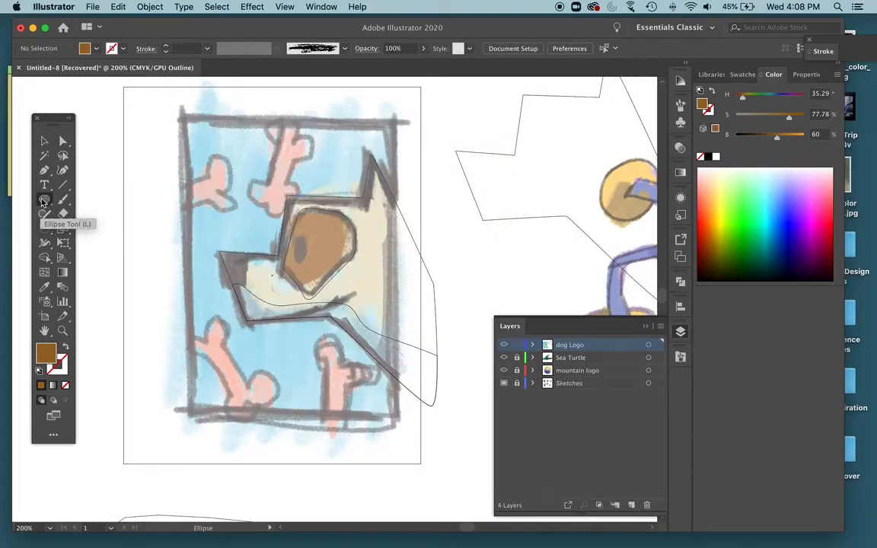
pyautogui.moveTo(293, 239); pyautogui.dragTo(308, 260)
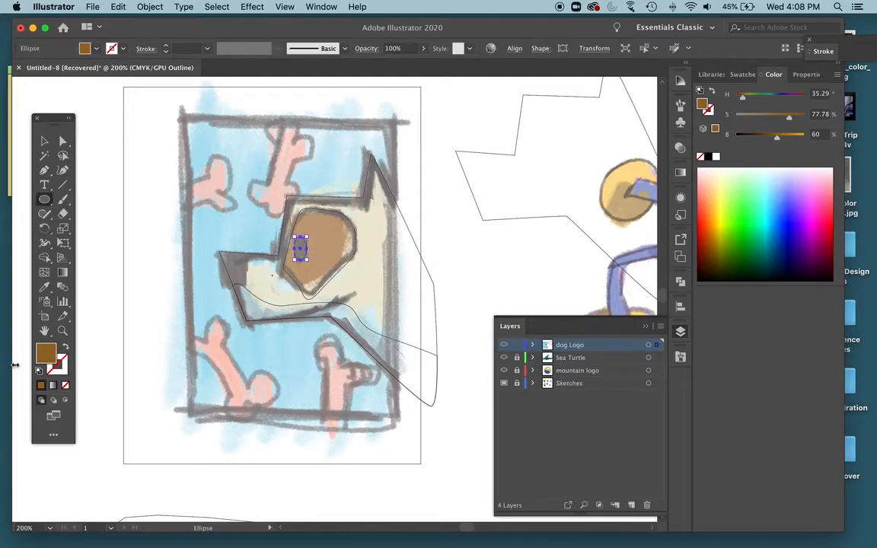
pyautogui.moveTo(776, 138); pyautogui.dragTo(735, 138)
pyautogui.press('super+y')
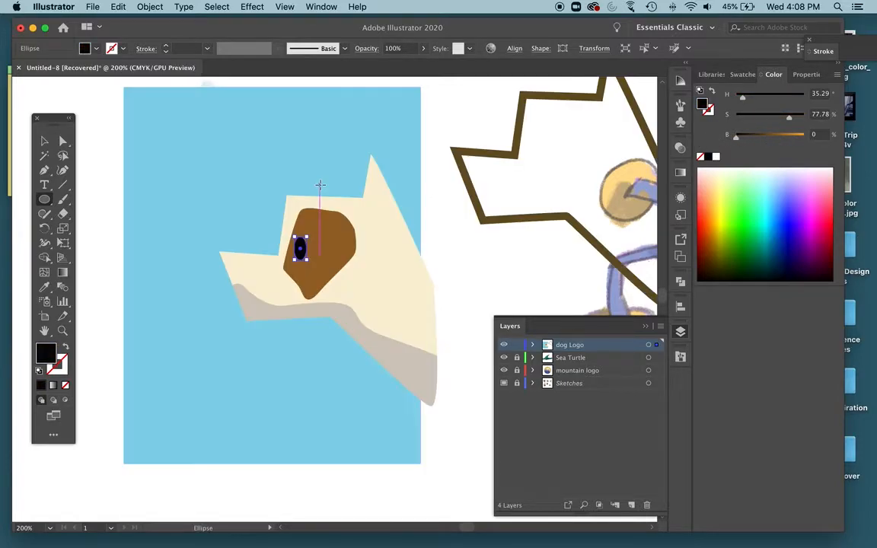
pyautogui.press('v')
pyautogui.click(487, 282)
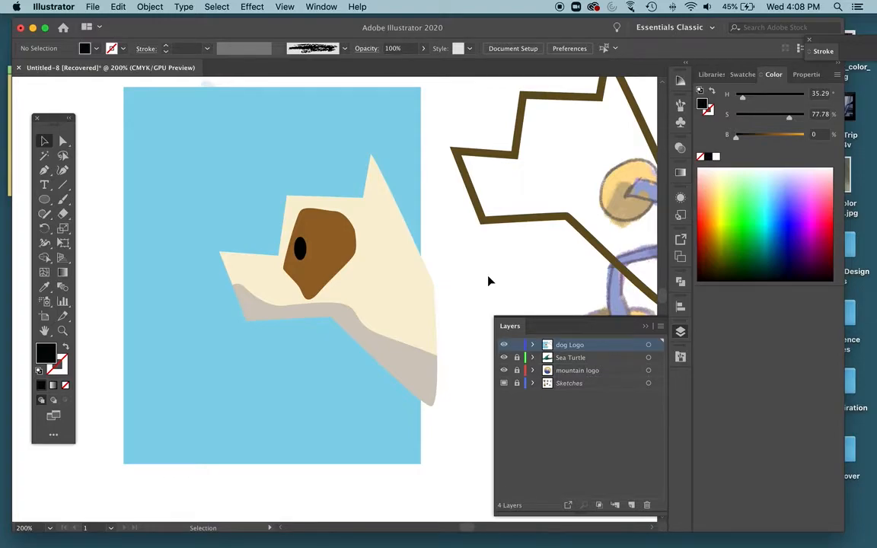
# Move the dark brown head outline from beside the artwork onto the cream head, aligning it with the head's edges.
pyautogui.press('super+y')
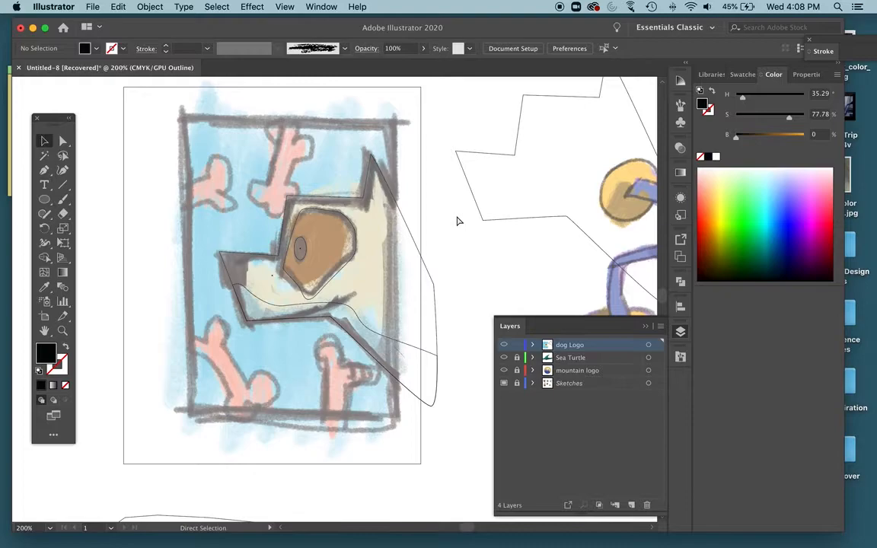
pyautogui.press('super+y')
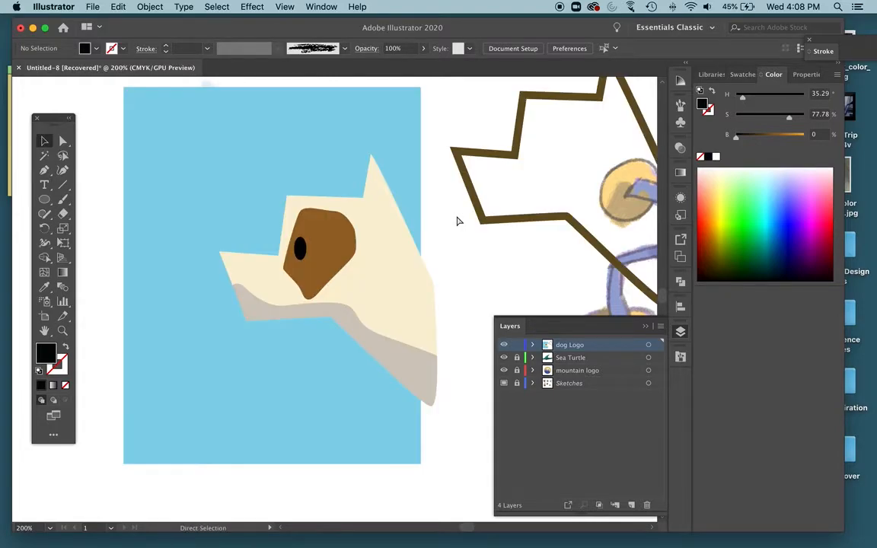
pyautogui.press('super+y')
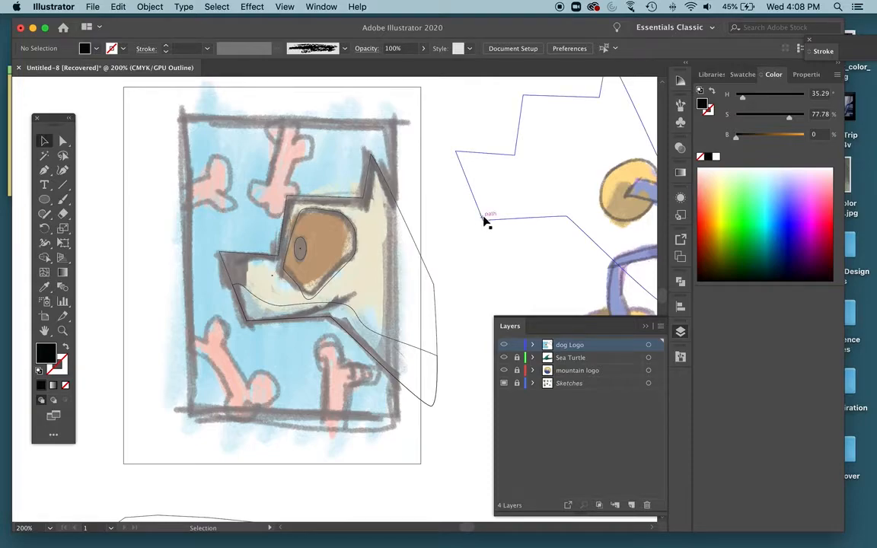
pyautogui.press('super+y')
pyautogui.moveTo(492, 217); pyautogui.dragTo(373, 263)
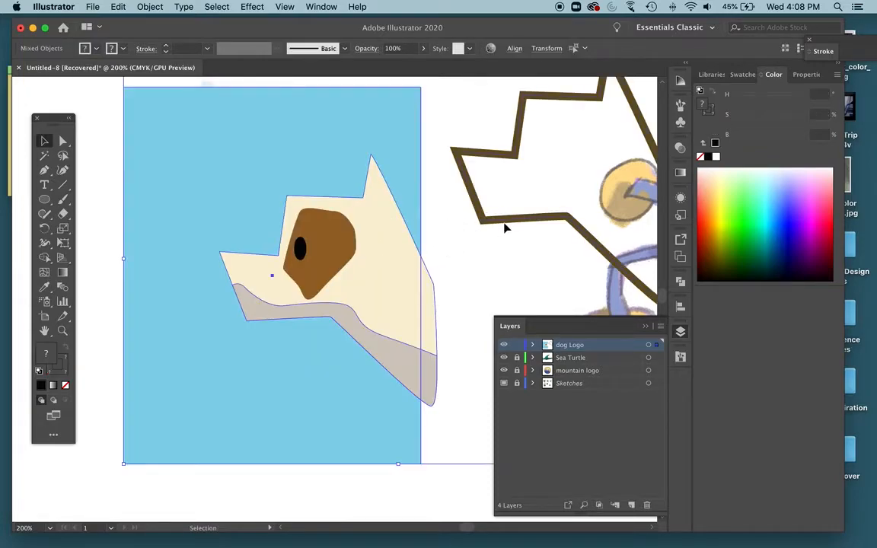
pyautogui.click(458, 260)
pyautogui.moveTo(499, 230); pyautogui.dragTo(280, 326)
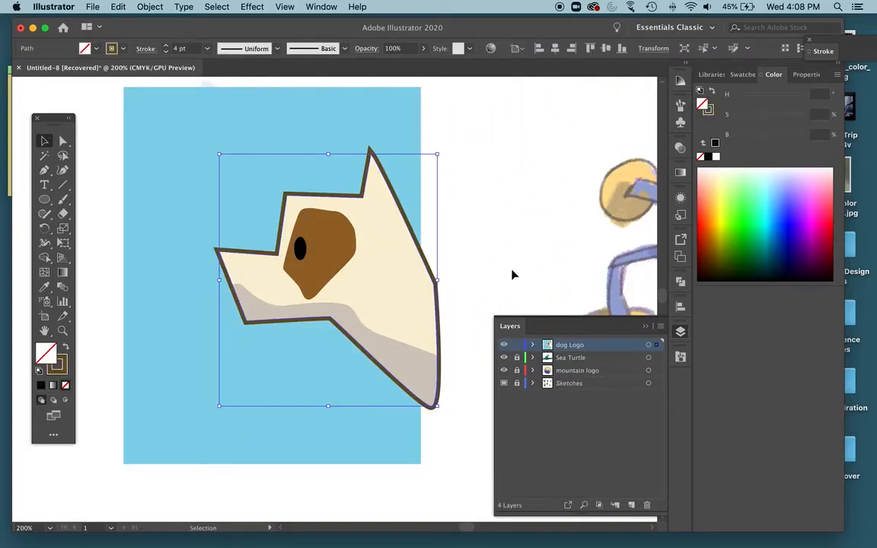
pyautogui.click(512, 275)
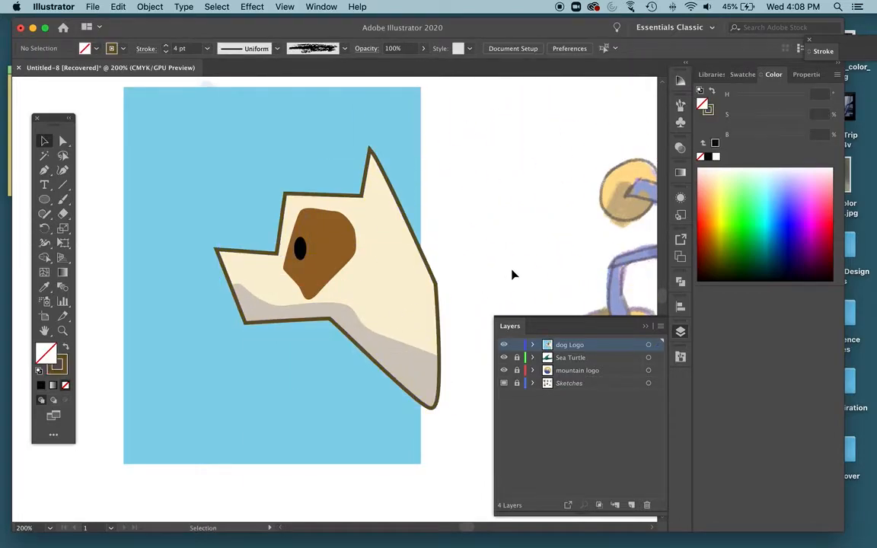
# Bring the dark brown outline path to the top of the dog Logo layer, above the eye ellipse.
pyautogui.click(362, 202)
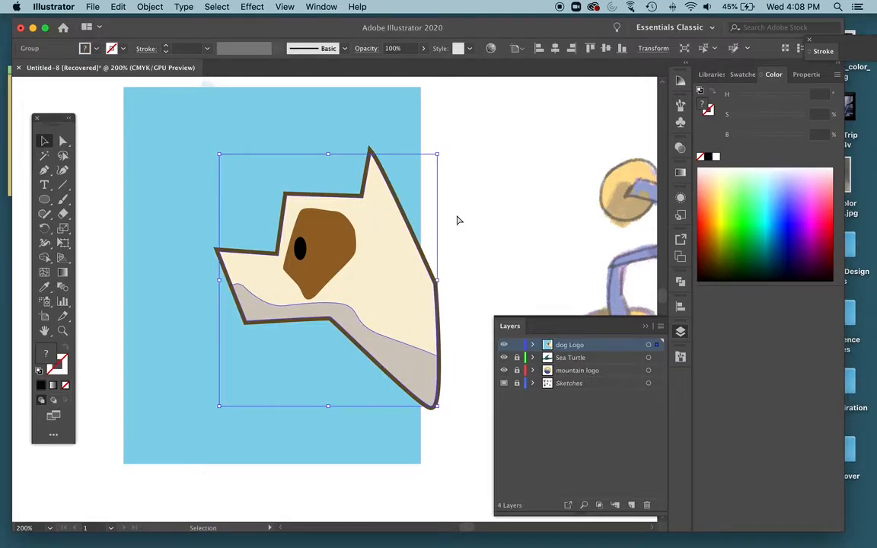
pyautogui.press('super+equal')
pyautogui.press('super+equal')
pyautogui.click(207, 242)
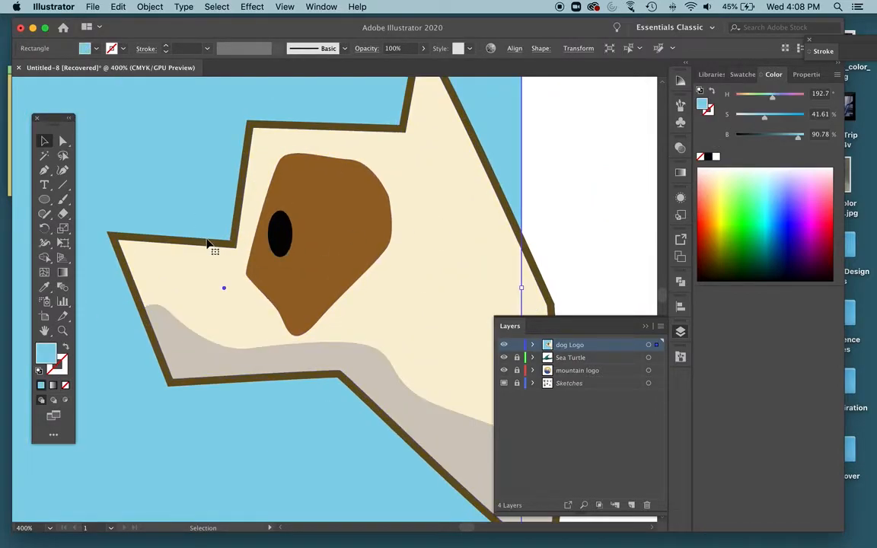
pyautogui.click(234, 244)
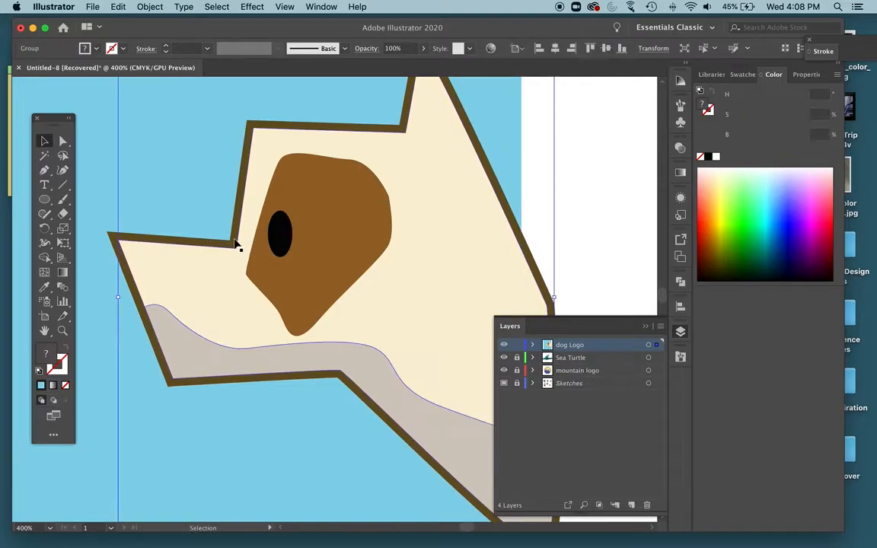
pyautogui.click(533, 346)
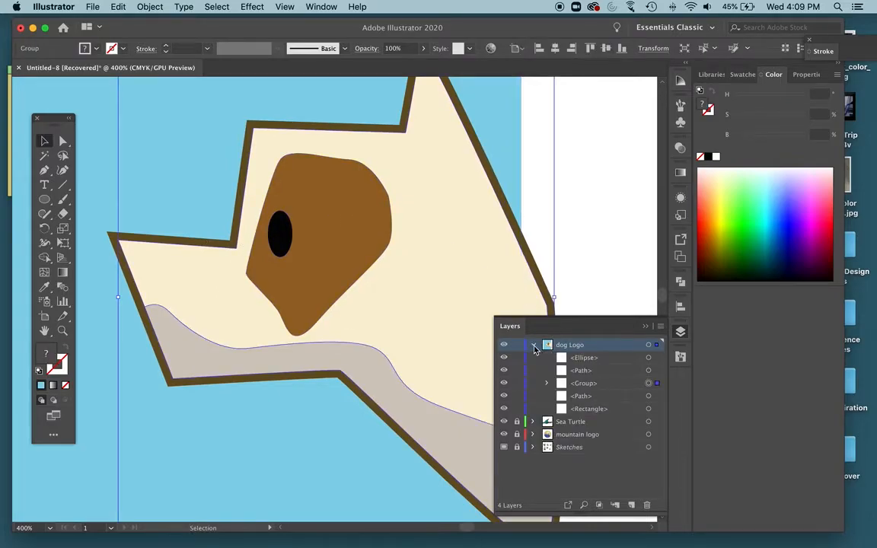
pyautogui.click(587, 384)
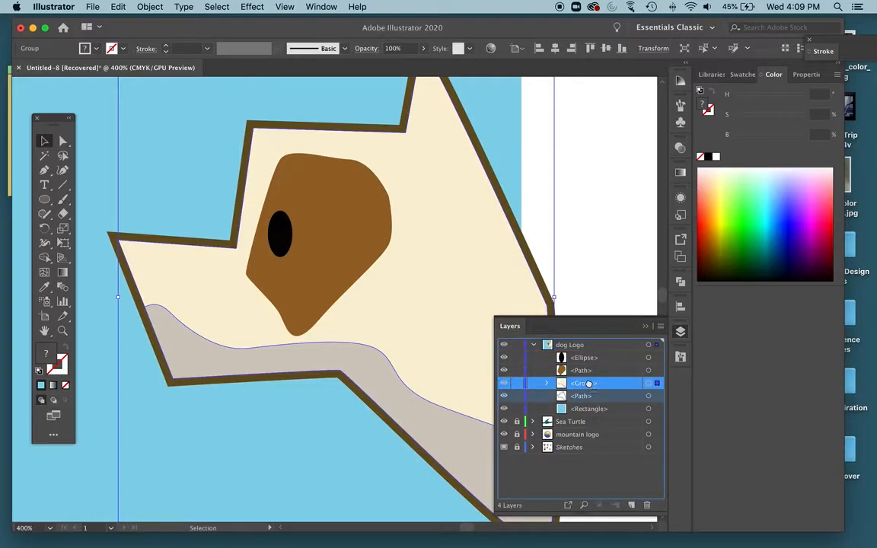
pyautogui.click(503, 395)
pyautogui.click(504, 396)
pyautogui.moveTo(602, 401); pyautogui.dragTo(595, 357)
pyautogui.click(525, 261)
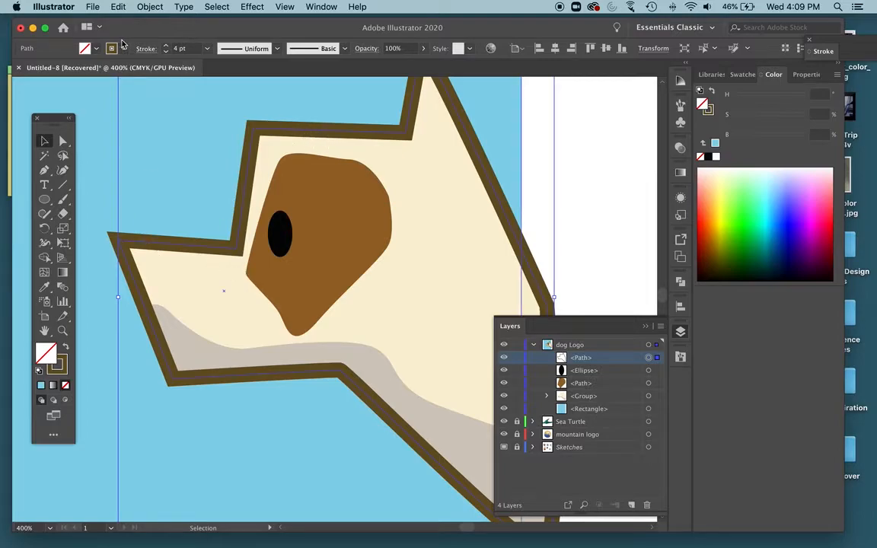
# Apply the variable width profile with two bulges to the head outline's stroke and inspect the contour around the head.
pyautogui.click(245, 49)
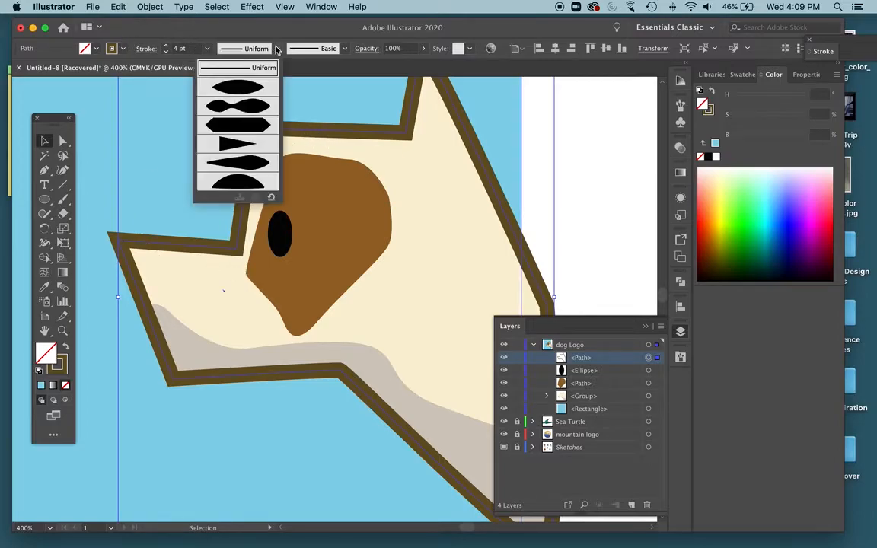
pyautogui.click(254, 106)
pyautogui.click(601, 185)
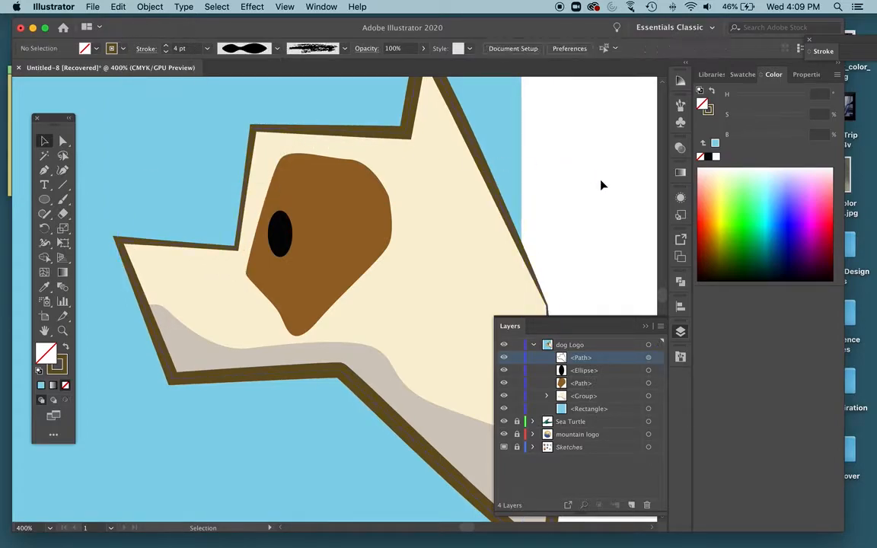
pyautogui.scroll(-2, 601, 186)
pyautogui.scroll(-3, 600, 185)
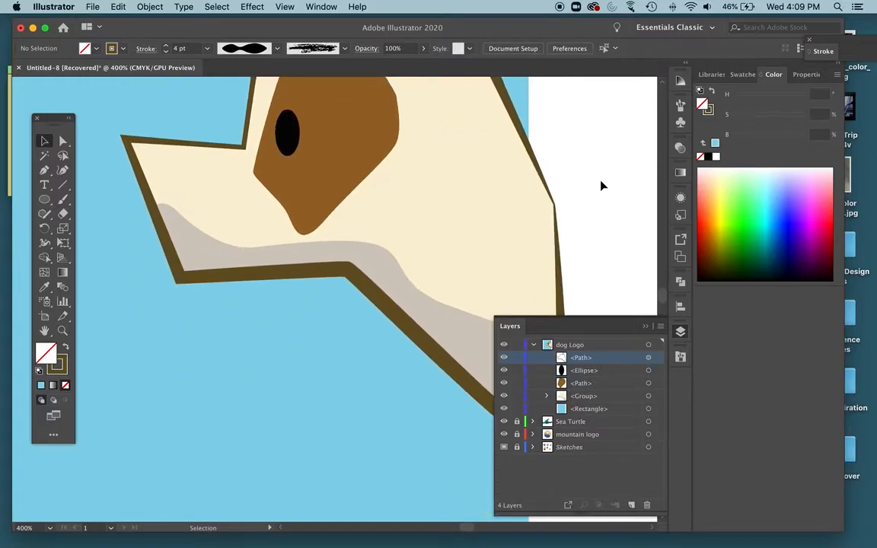
pyautogui.scroll(3, 600, 185)
pyautogui.hscroll(2, 600, 185)
pyautogui.scroll(5, 600, 185)
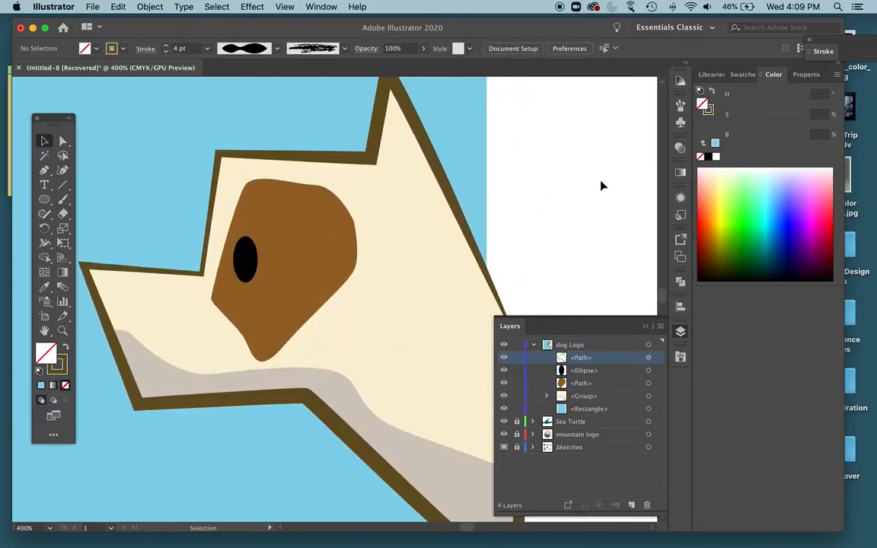
pyautogui.hscroll(-5, 601, 185)
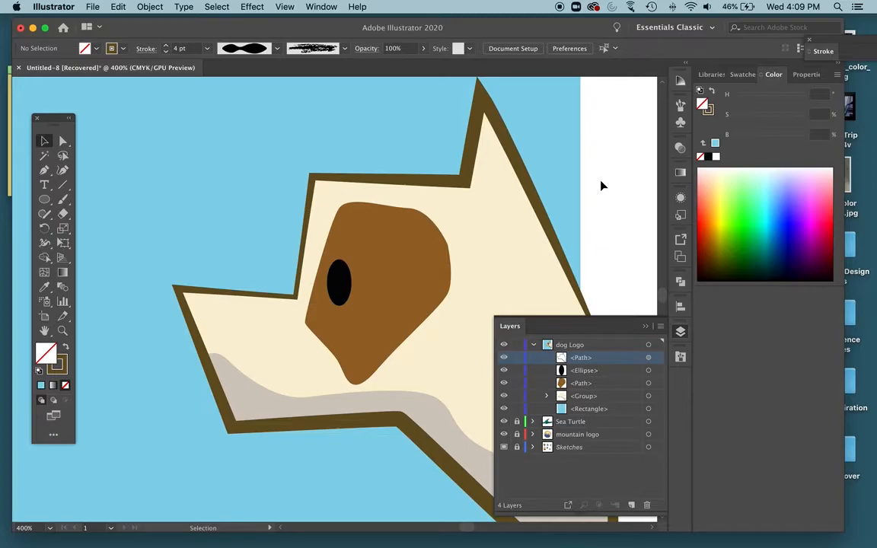
# Trace the sketched dark nose at the tip of the snout as a closed four-sided Pen path.
pyautogui.scroll(-2, 600, 185)
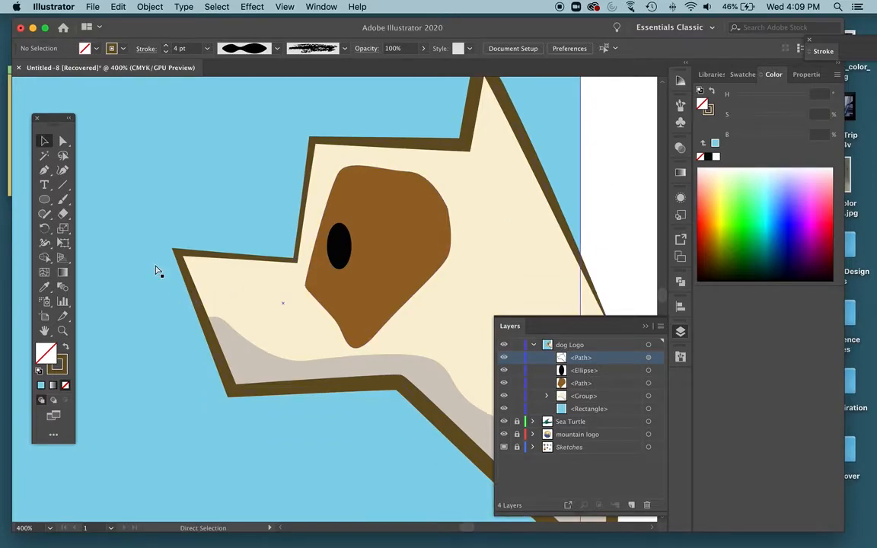
pyautogui.press('super+y')
pyautogui.press('p')
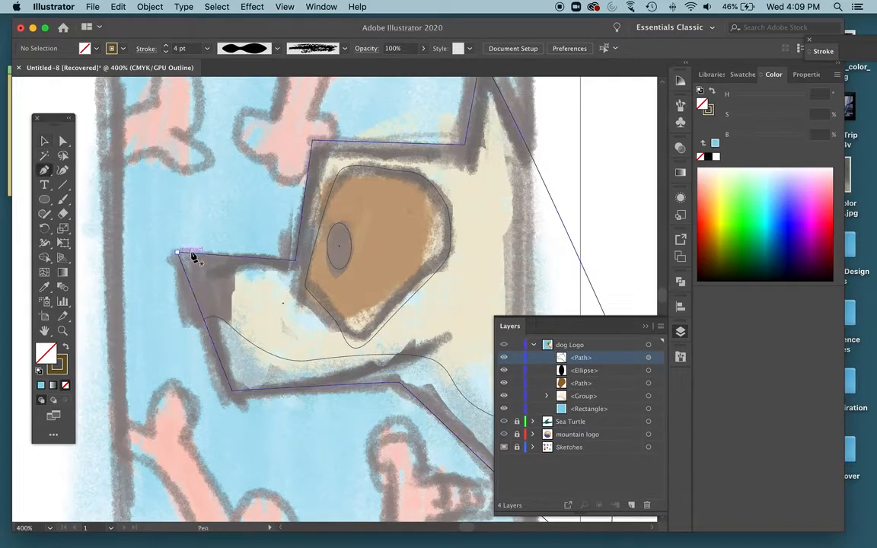
pyautogui.click(236, 276)
pyautogui.click(228, 327)
pyautogui.click(193, 321)
pyautogui.click(169, 246)
pyautogui.click(239, 248)
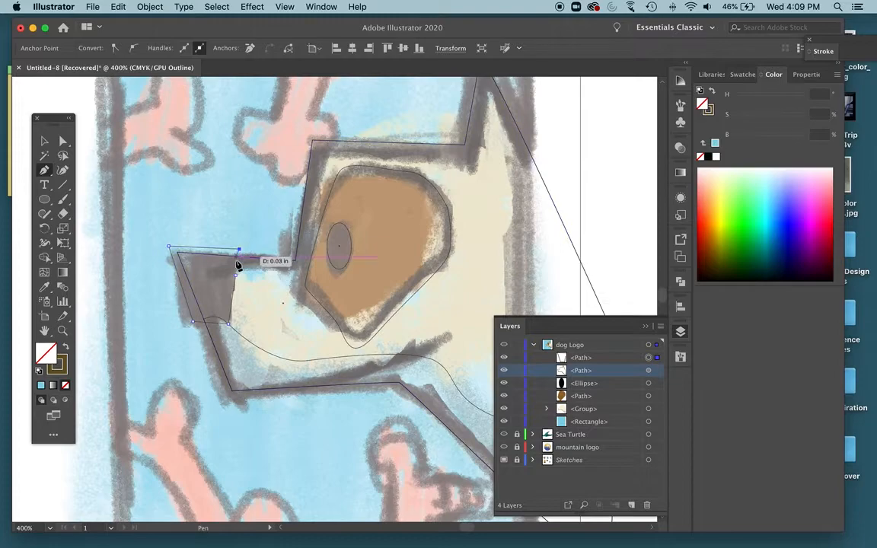
pyautogui.click(236, 276)
# Give the nose shape a near-black #050505 fill and no stroke, and leave it deselected.
pyautogui.press('super+y')
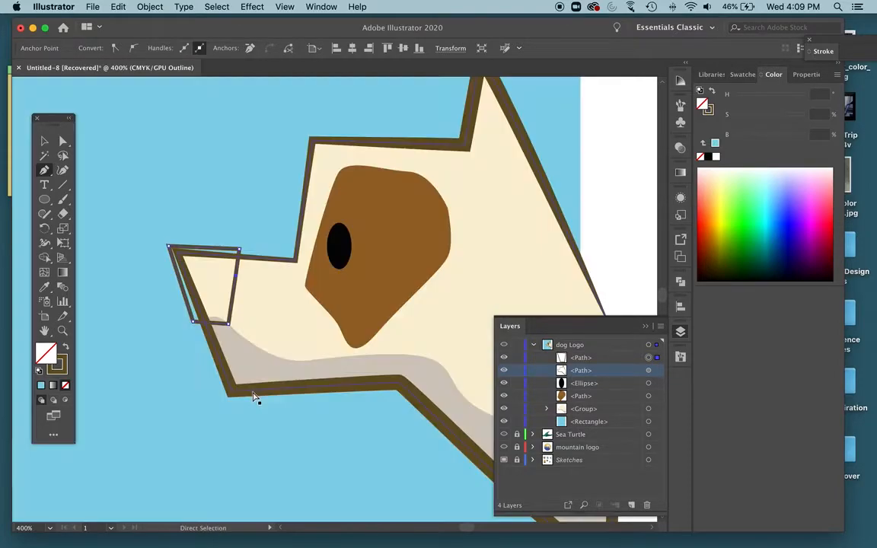
pyautogui.click(66, 347)
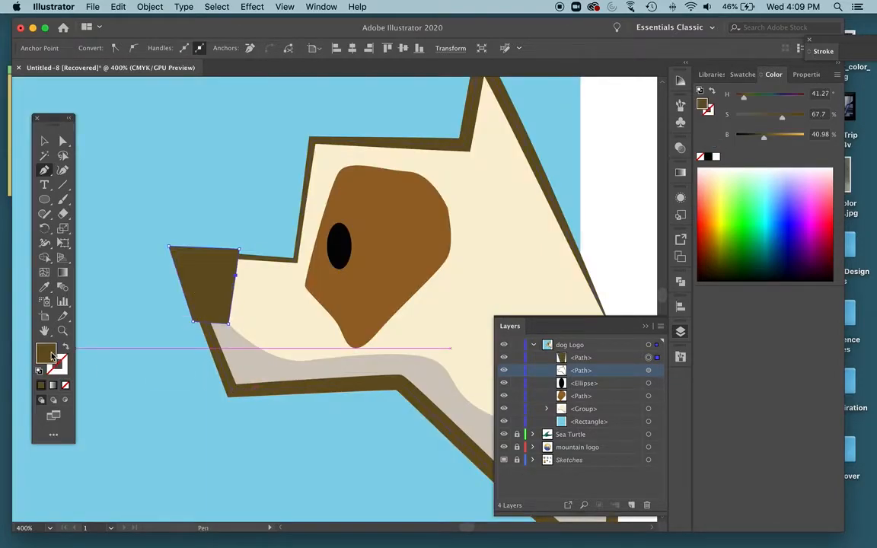
pyautogui.doubleClick(46, 352)
pyautogui.moveTo(470, 221); pyautogui.dragTo(433, 299)
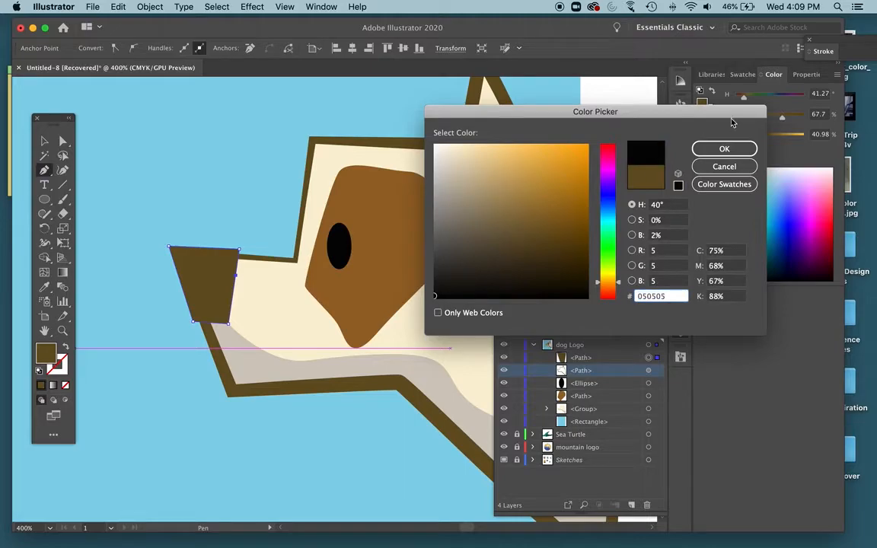
pyautogui.click(724, 148)
pyautogui.click(44, 140)
pyautogui.click(164, 317)
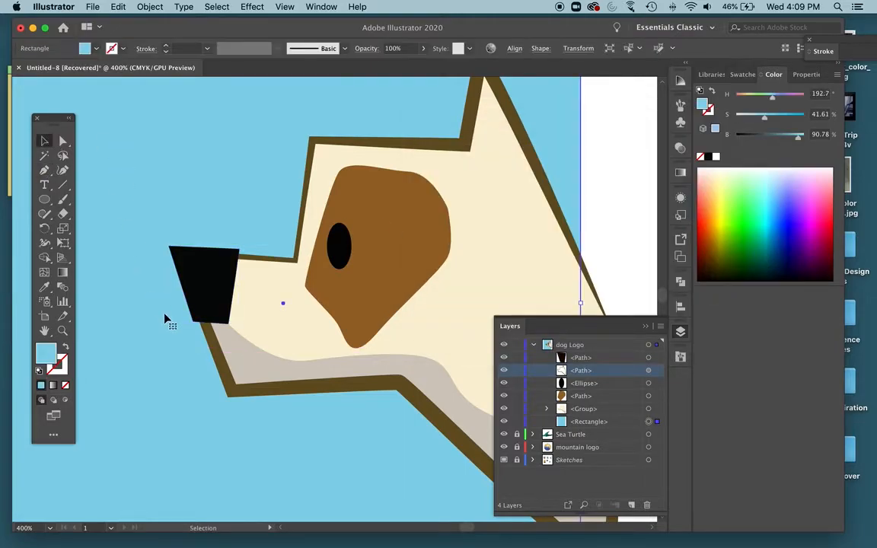
pyautogui.click(630, 265)
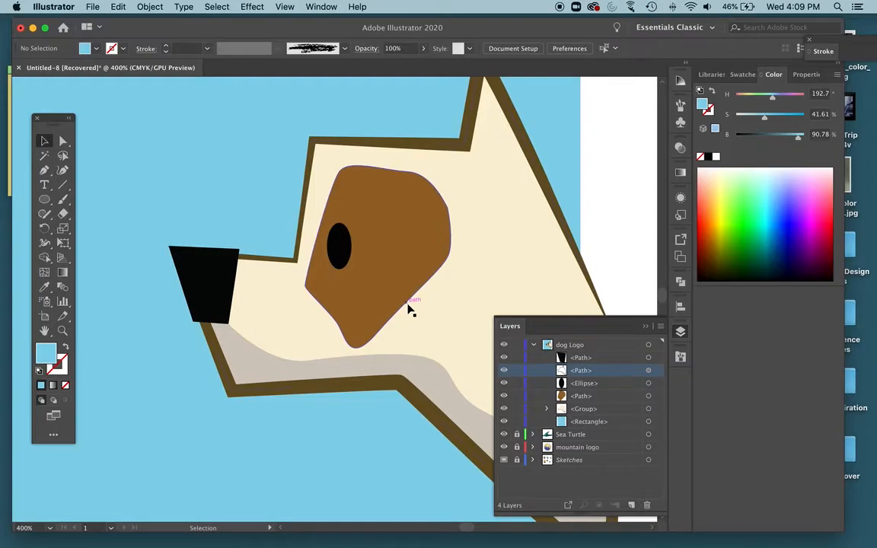
# Trace the sketched mouth line with the Pen tool as a curve from the cheek down to the jaw's lower edge.
pyautogui.press('super+y')
pyautogui.press('super+y')
pyautogui.press('super+y')
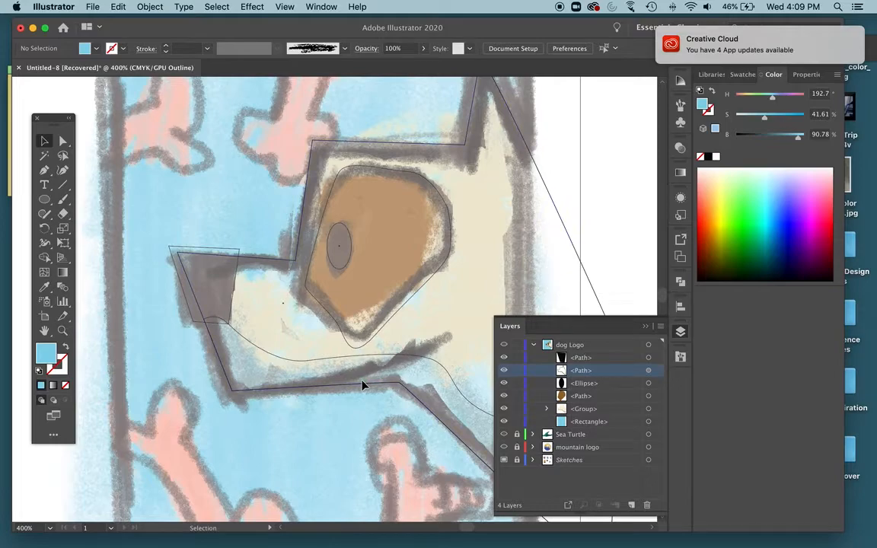
pyautogui.press('p')
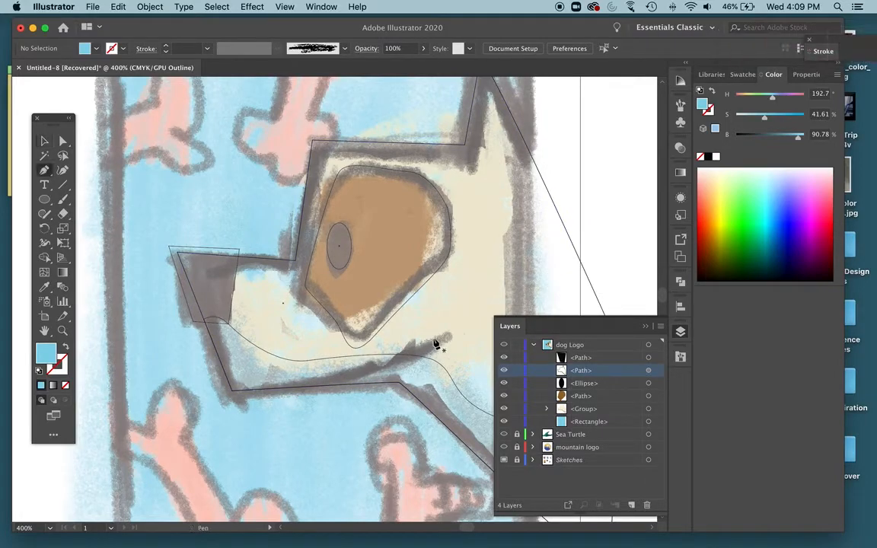
pyautogui.click(438, 334)
pyautogui.moveTo(317, 387); pyautogui.dragTo(278, 391)
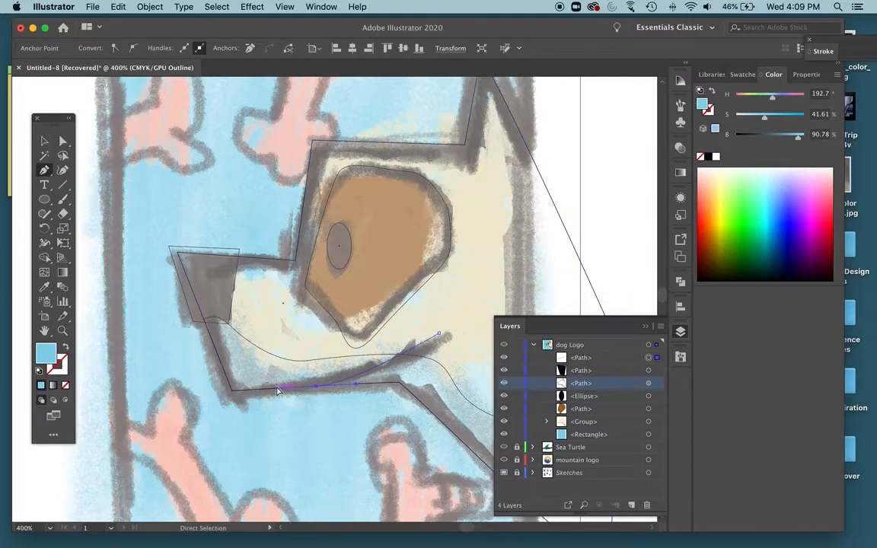
# Copy the head outline's dark brown 4 pt stroke without fill onto the mouth line.
pyautogui.press('super+y')
pyautogui.press('v')
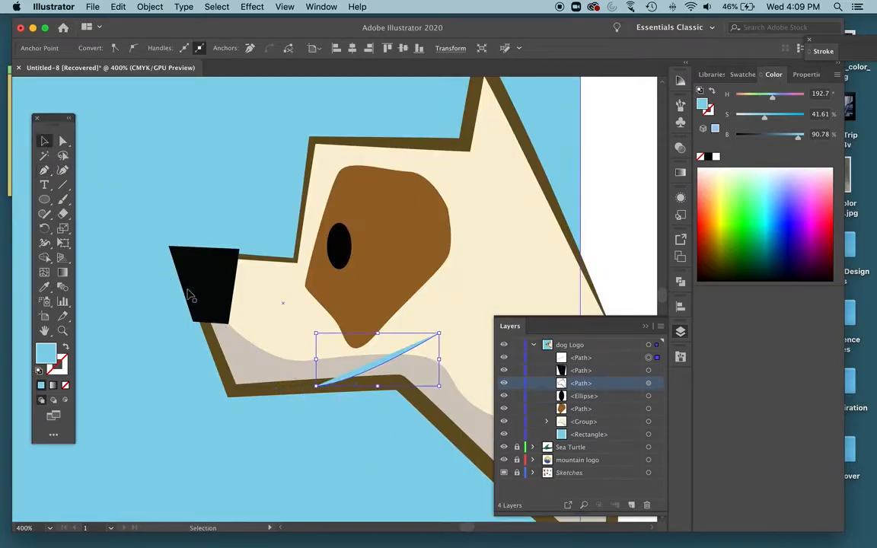
pyautogui.hscroll(5, 340, 312)
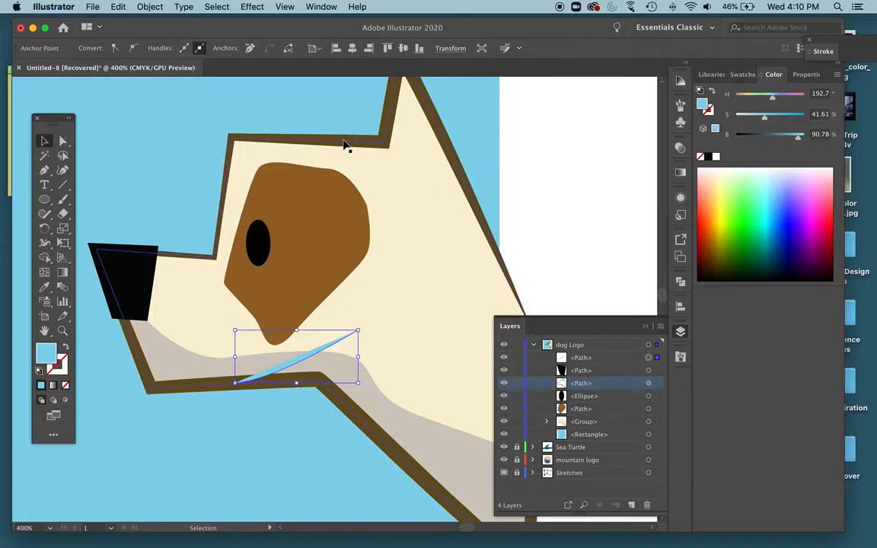
pyautogui.press('i')
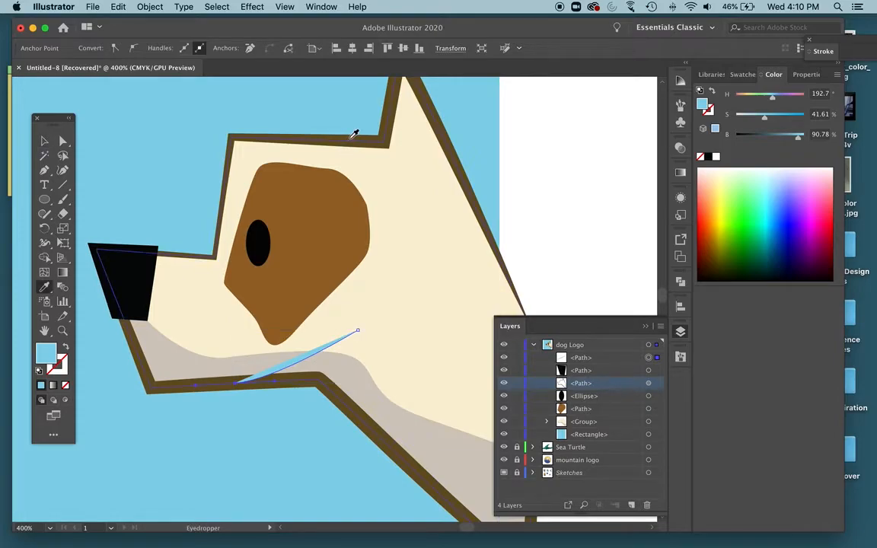
pyautogui.click(354, 134)
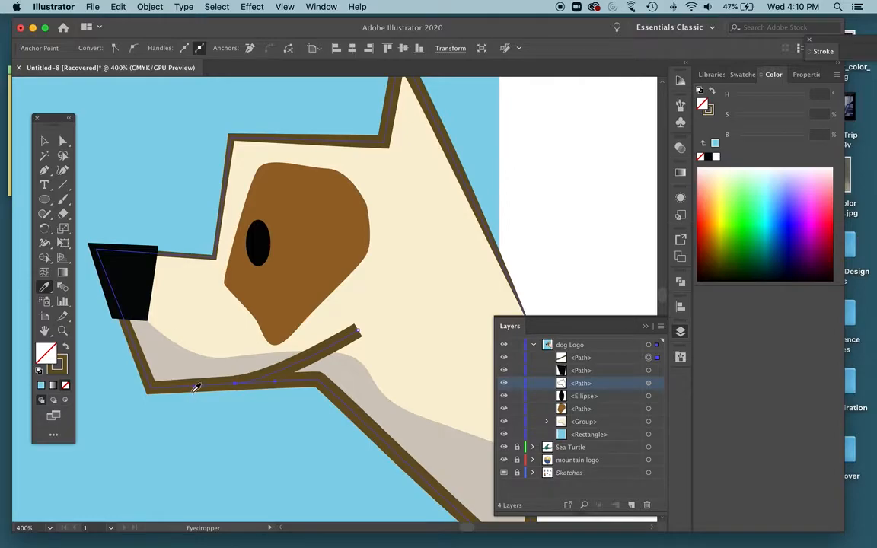
pyautogui.press('v')
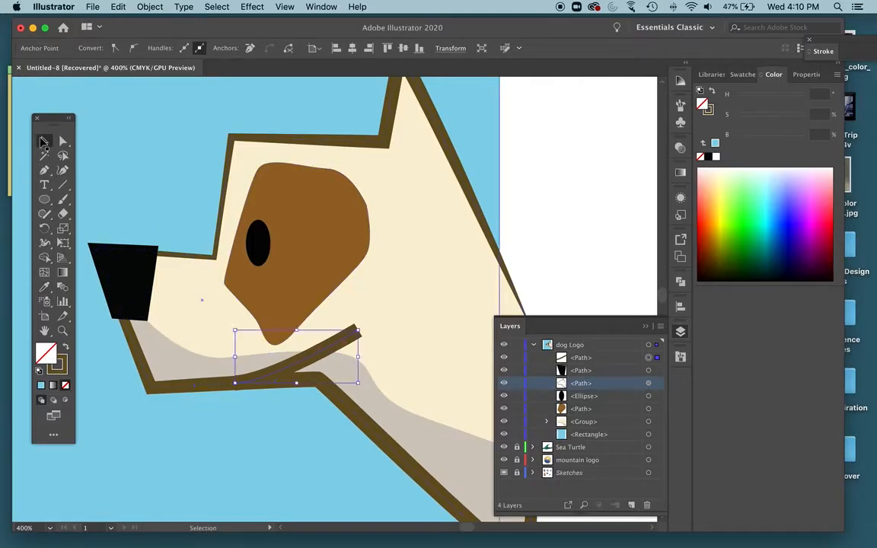
# Try Width Profile 4 on the mouth line's stroke and replace it with Width Profile 5, tapering both ends.
pyautogui.click(337, 347)
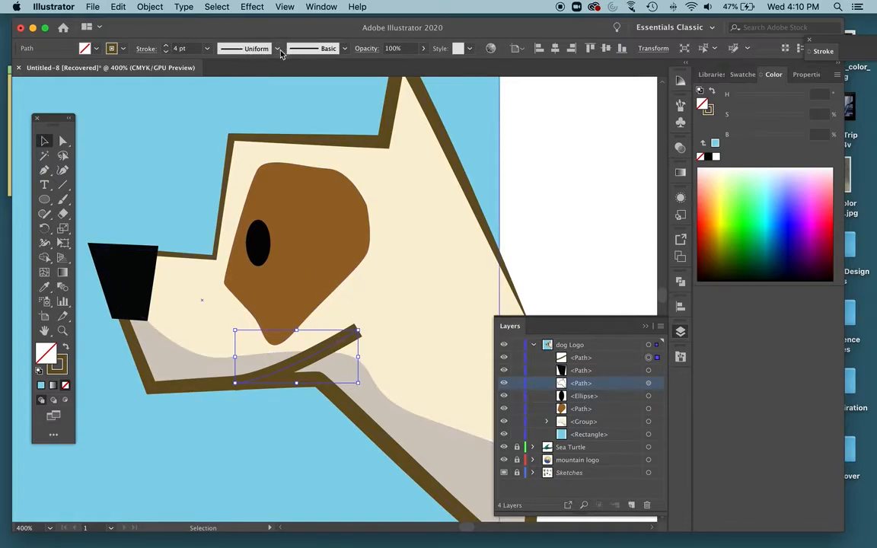
pyautogui.click(277, 49)
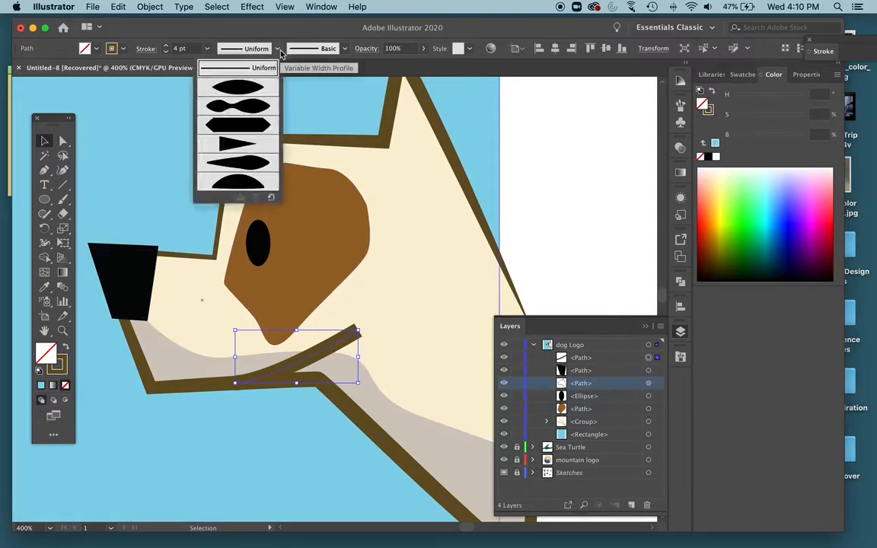
pyautogui.click(250, 147)
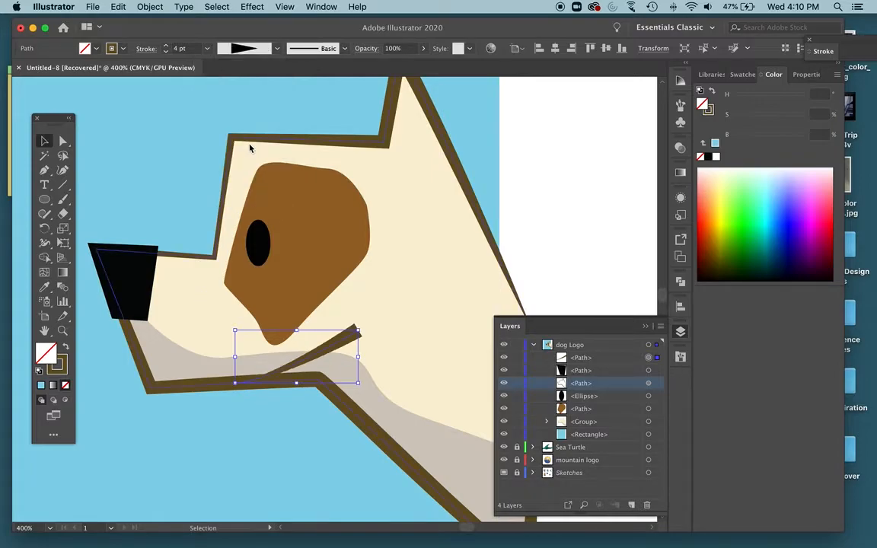
pyautogui.click(278, 49)
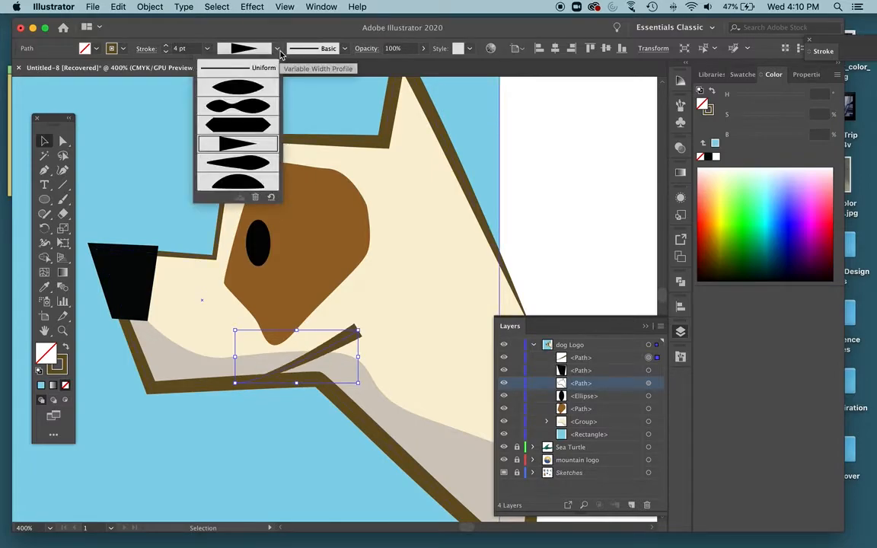
pyautogui.click(238, 164)
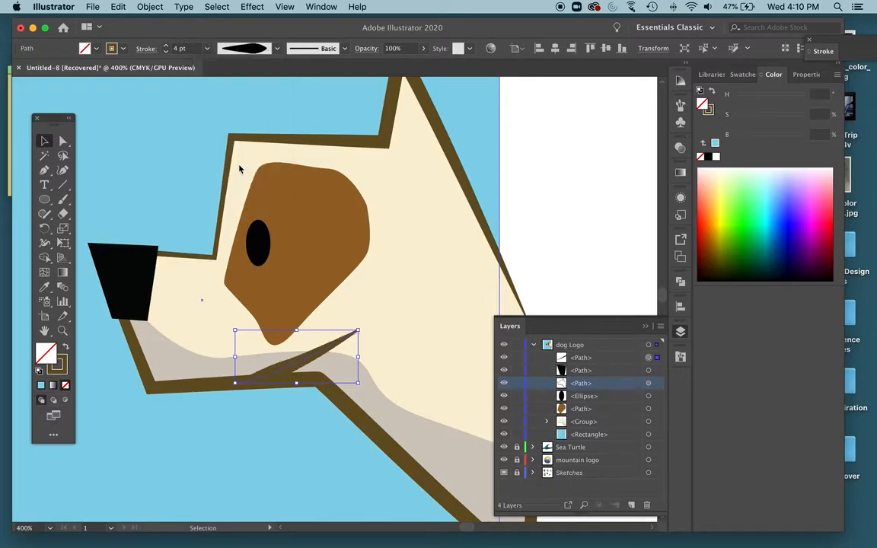
pyautogui.click(578, 240)
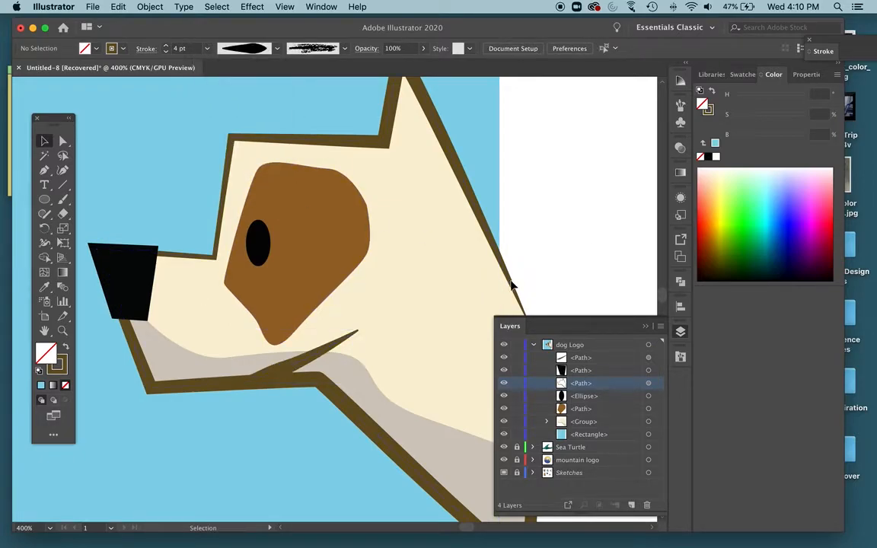
pyautogui.click(291, 369)
pyautogui.click(567, 240)
pyautogui.press('super+y')
pyautogui.press('super+y')
# Move the blue background rectangle aside, clear of the dog, and group all parts of the dog head.
pyautogui.press('super+minus')
pyautogui.press('super+minus')
pyautogui.press('super+minus')
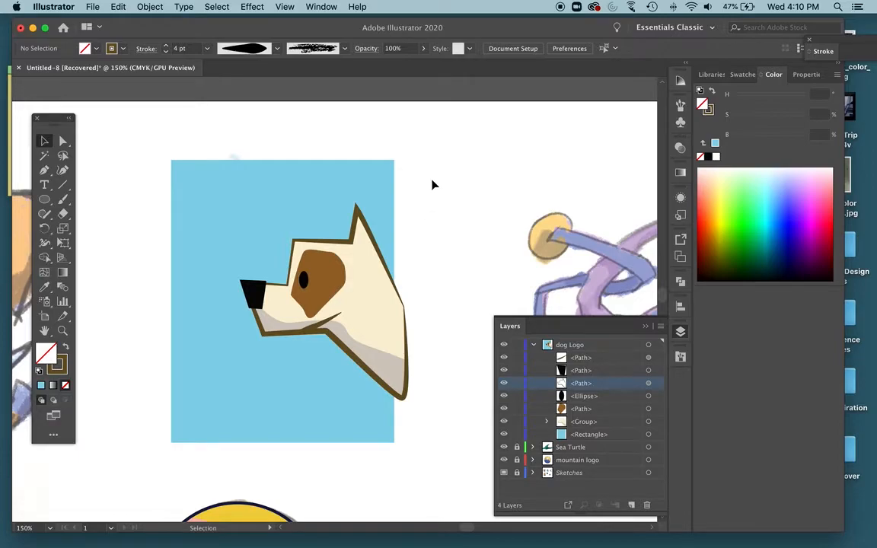
pyautogui.moveTo(223, 208)
pyautogui.mouseDown()
pyautogui.moveTo(156, 229)
pyautogui.moveTo(121, 181)
pyautogui.moveTo(118, 202)
pyautogui.mouseUp()
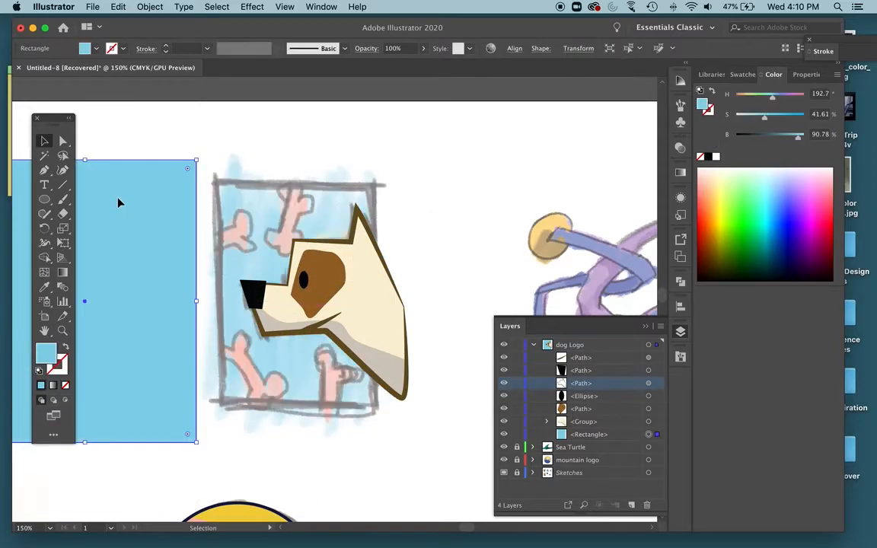
pyautogui.moveTo(220, 150); pyautogui.dragTo(393, 361)
pyautogui.rightClick(335, 280)
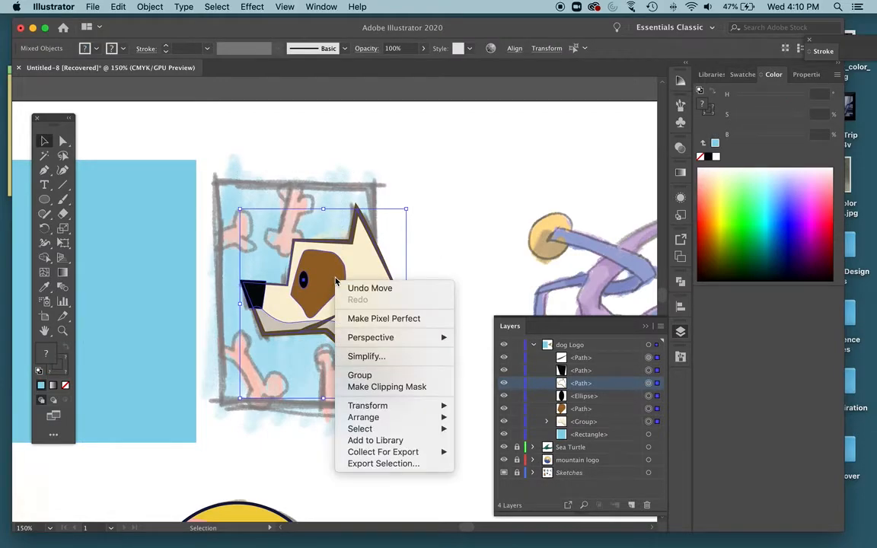
pyautogui.click(361, 375)
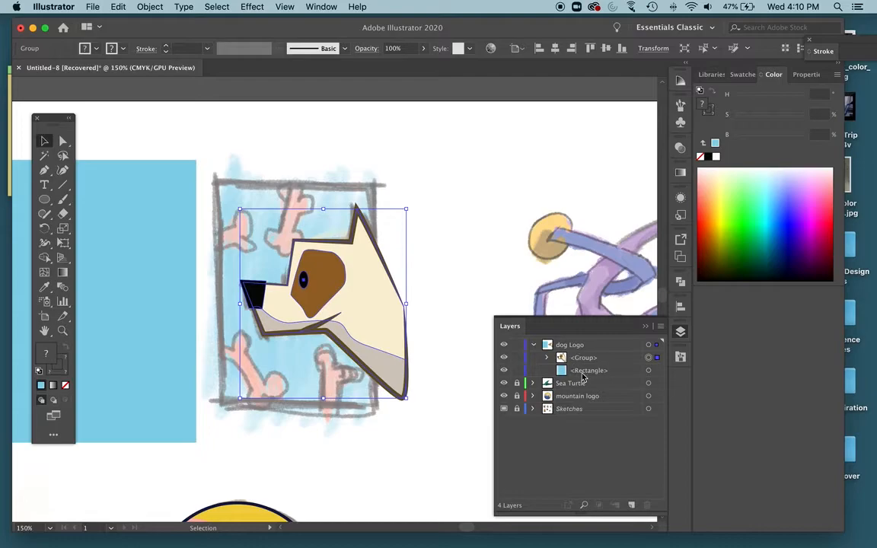
# Rename the new group of dog head parts in the dog Logo layer as Dog Group.
pyautogui.click(548, 358)
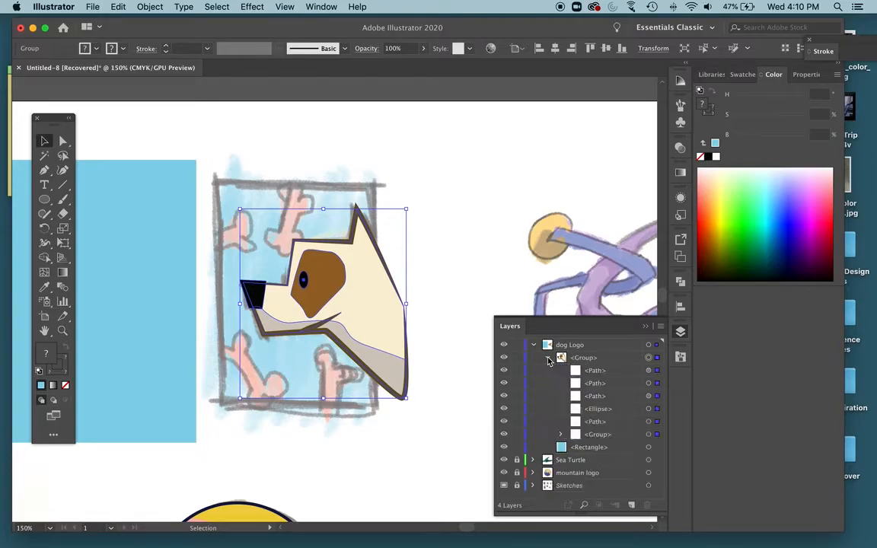
pyautogui.click(548, 357)
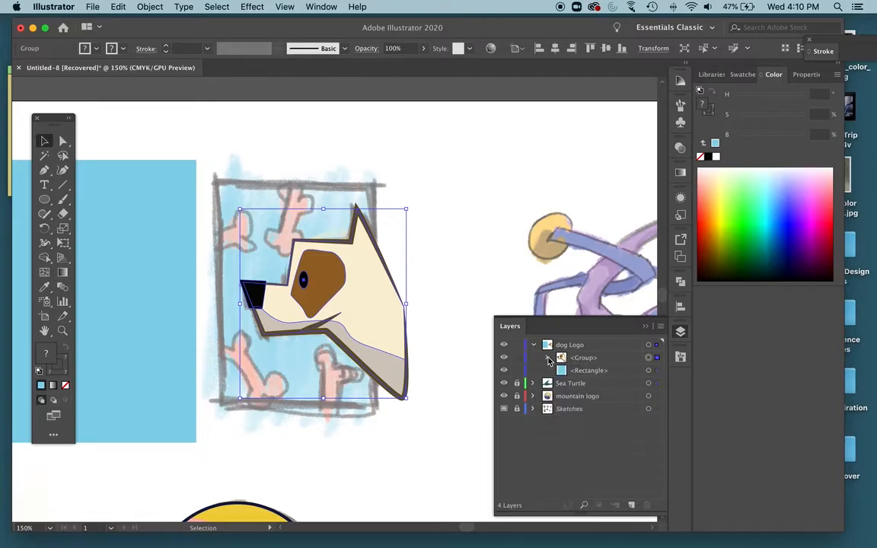
pyautogui.doubleClick(586, 361)
pyautogui.write('Dog G')
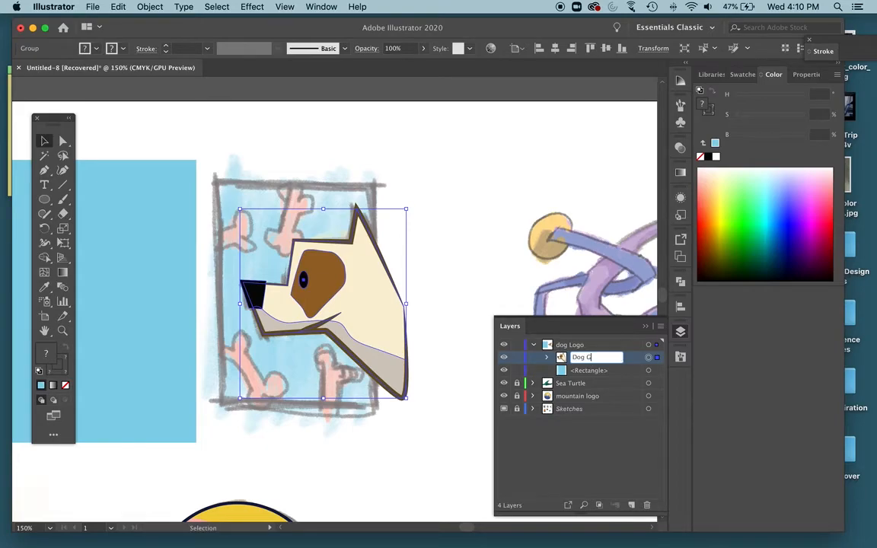
pyautogui.press('Return')
# Place the blue background rectangle back behind the dog so that it covers the whole head.
pyautogui.moveTo(149, 242)
pyautogui.mouseDown()
pyautogui.moveTo(251, 247)
pyautogui.moveTo(366, 236)
pyautogui.mouseUp()
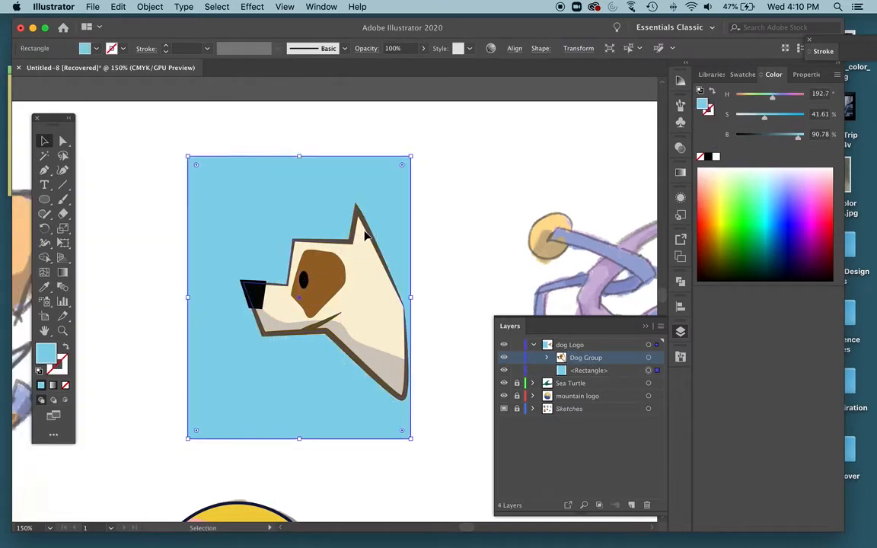
pyautogui.click(481, 220)
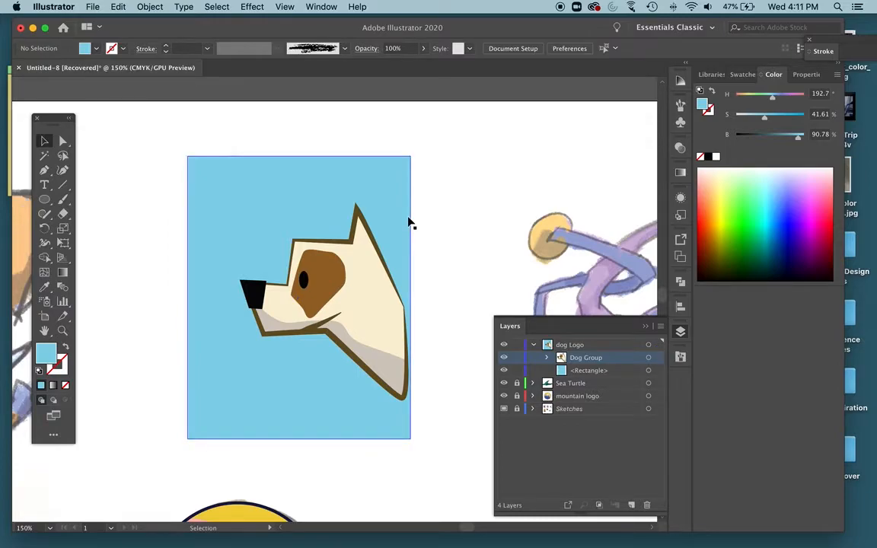
# Trace the sketched bone above the dog's forehead with the Pen tool, including its rounded knobs at both ends.
pyautogui.press('super+y')
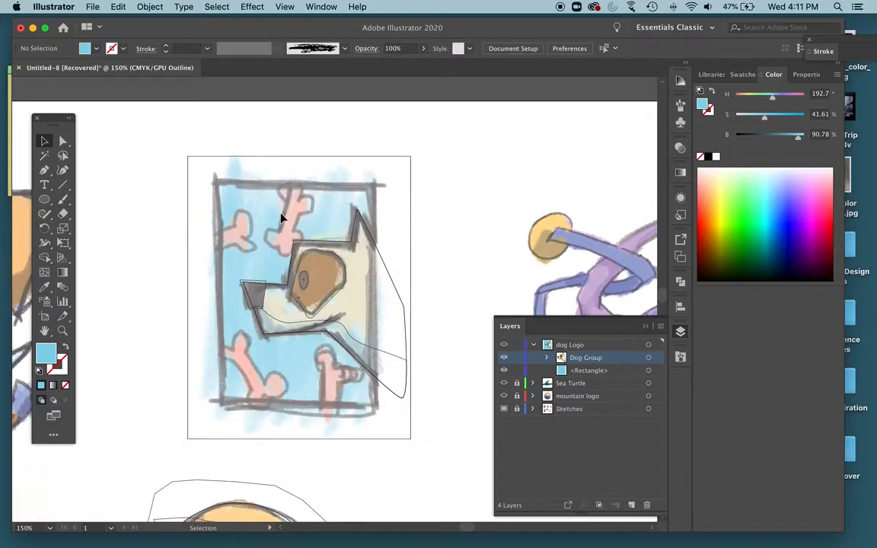
pyautogui.press('super+equal')
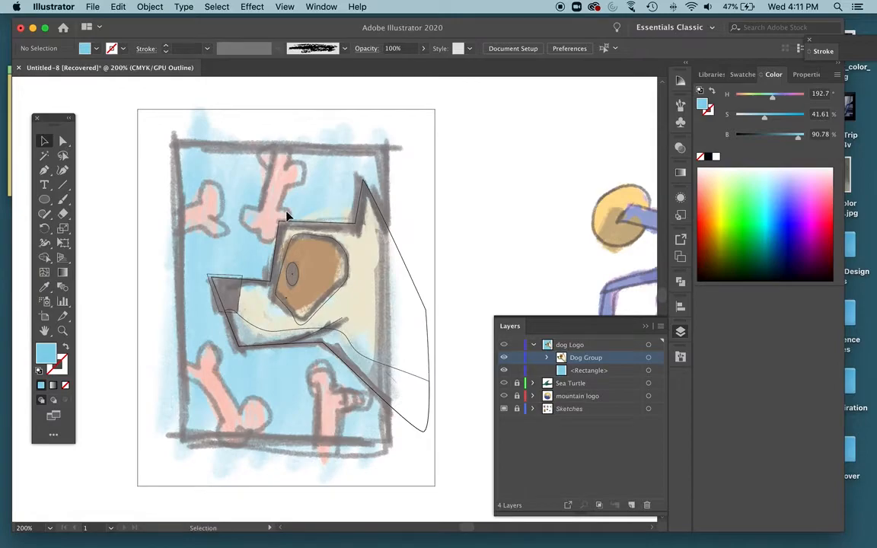
pyautogui.press('p')
pyautogui.click(266, 171)
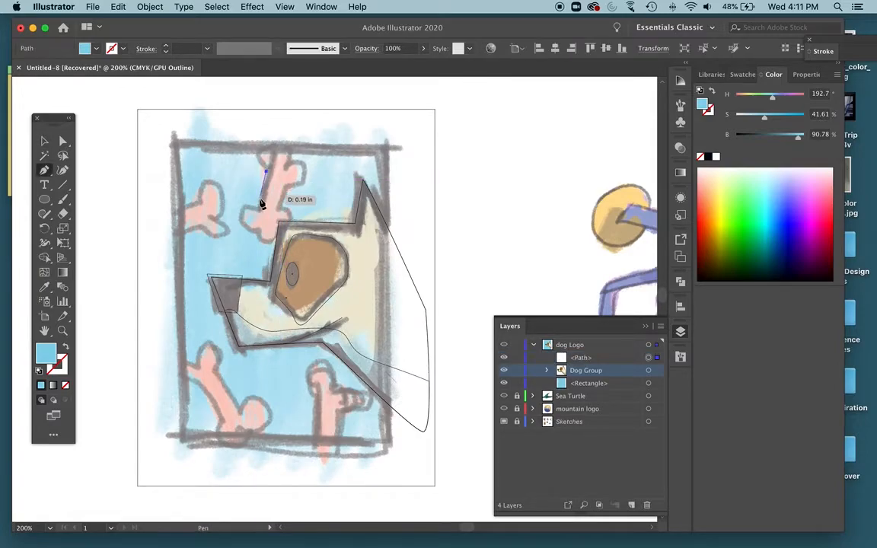
pyautogui.click(259, 206)
pyautogui.moveTo(242, 225); pyautogui.dragTo(268, 172)
pyautogui.press('super+z')
pyautogui.click(255, 230)
pyautogui.press('super+y')
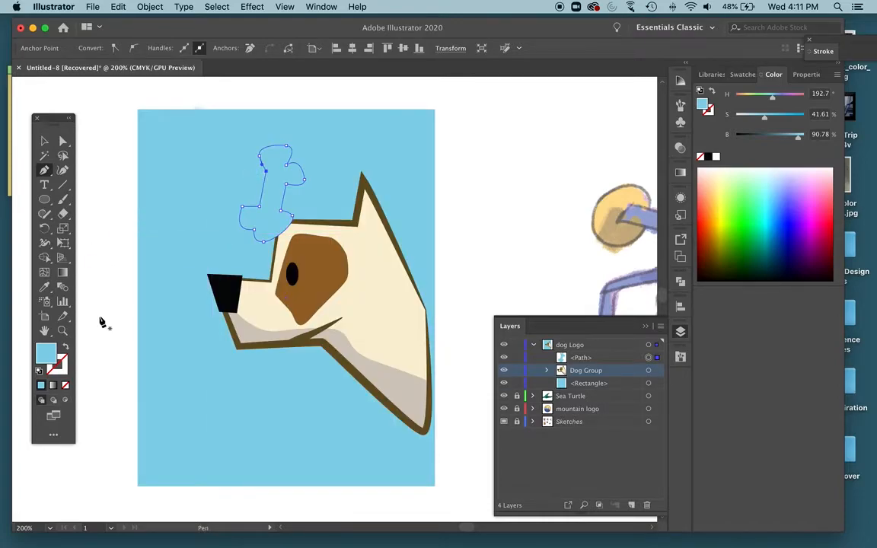
# Fill the traced bone with light pink F9AAAA and place it behind the Dog Group in the dog Logo layer.
pyautogui.click(44, 142)
pyautogui.click(108, 157)
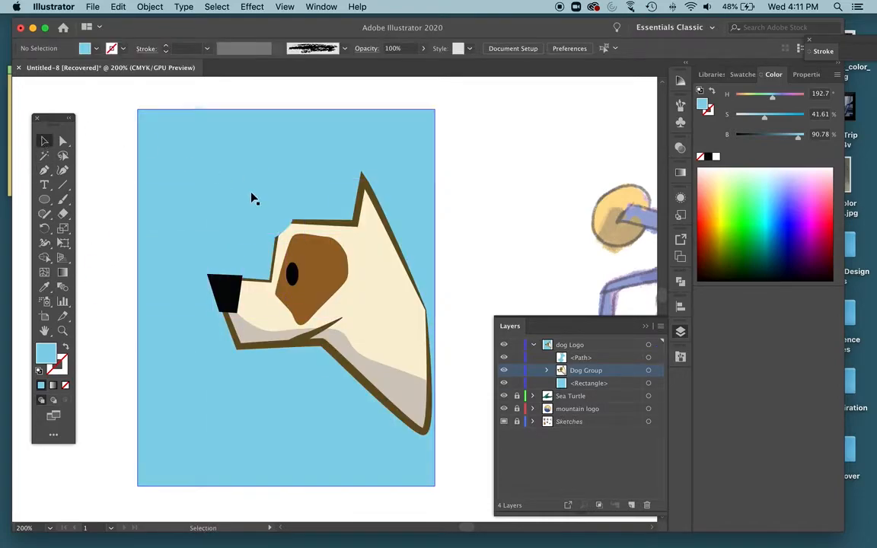
pyautogui.click(283, 191)
pyautogui.doubleClick(48, 353)
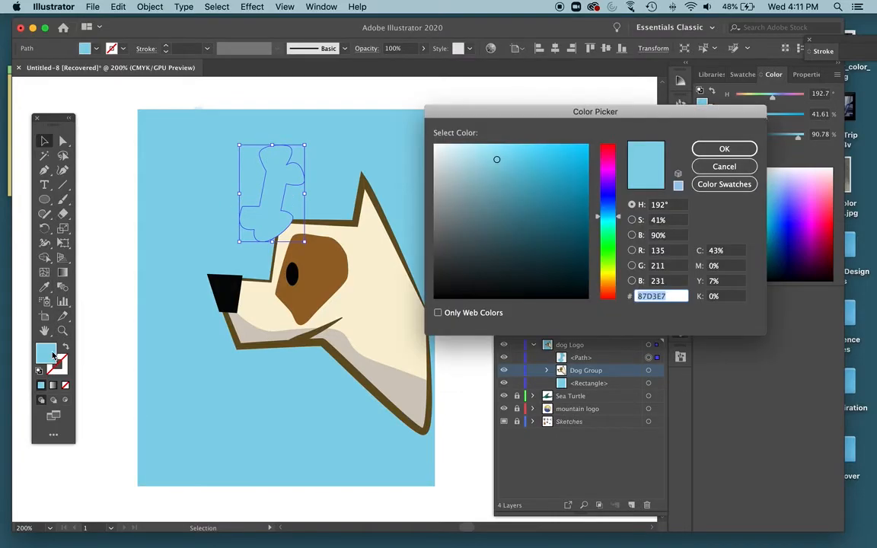
pyautogui.moveTo(609, 292); pyautogui.dragTo(607, 329)
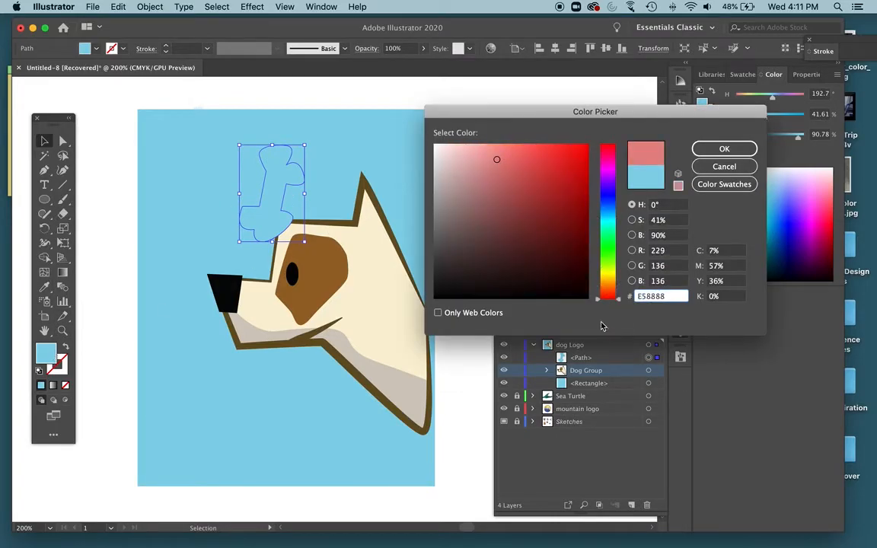
pyautogui.moveTo(484, 154); pyautogui.dragTo(518, 145)
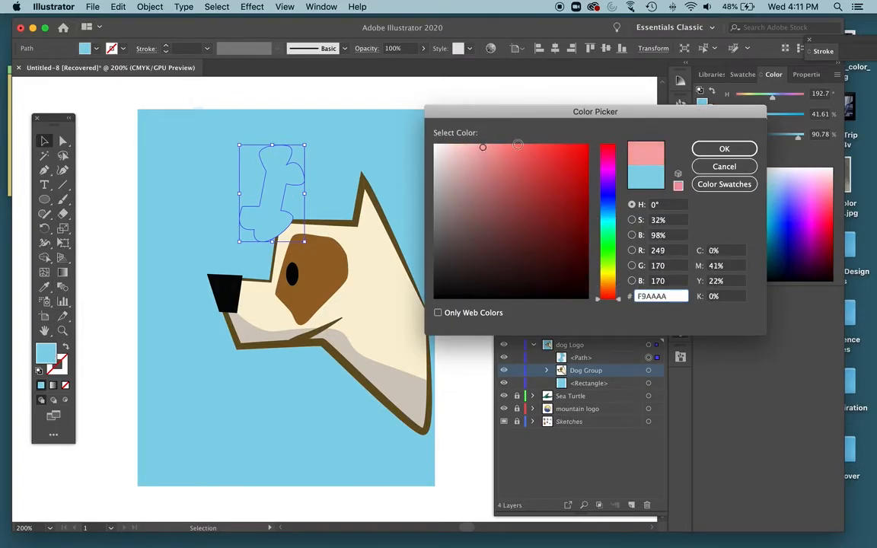
pyautogui.click(723, 148)
pyautogui.click(520, 136)
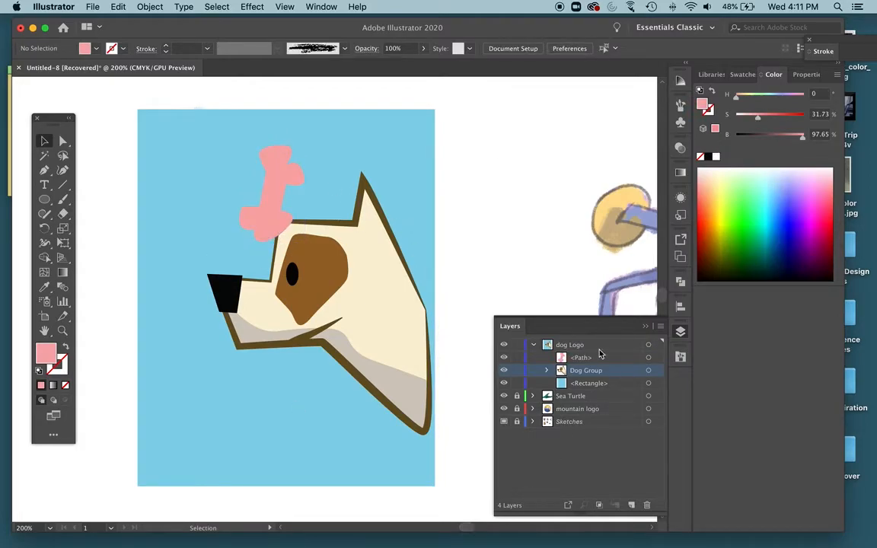
pyautogui.moveTo(595, 362); pyautogui.dragTo(536, 351)
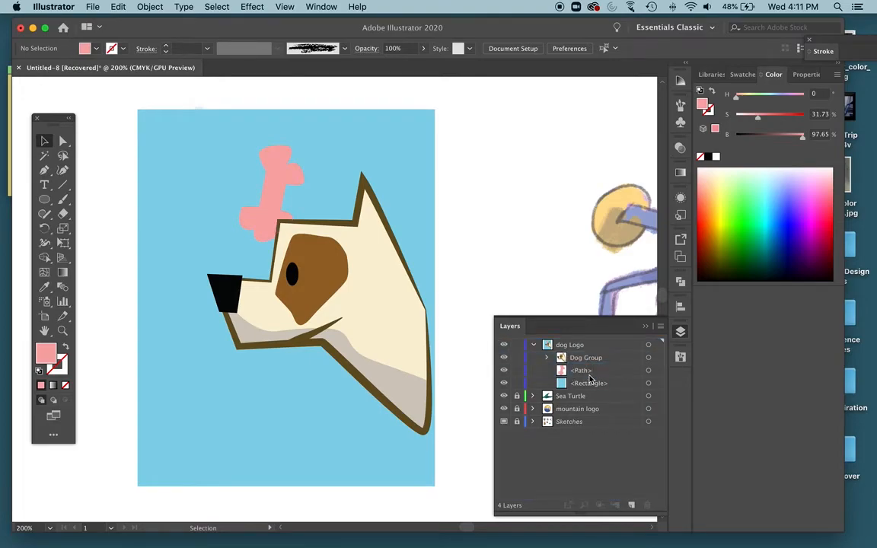
# Give the pink bone a dark raspberry pink stroke with hue about 335°, saturation 56% and brightness 74%.
pyautogui.click(265, 197)
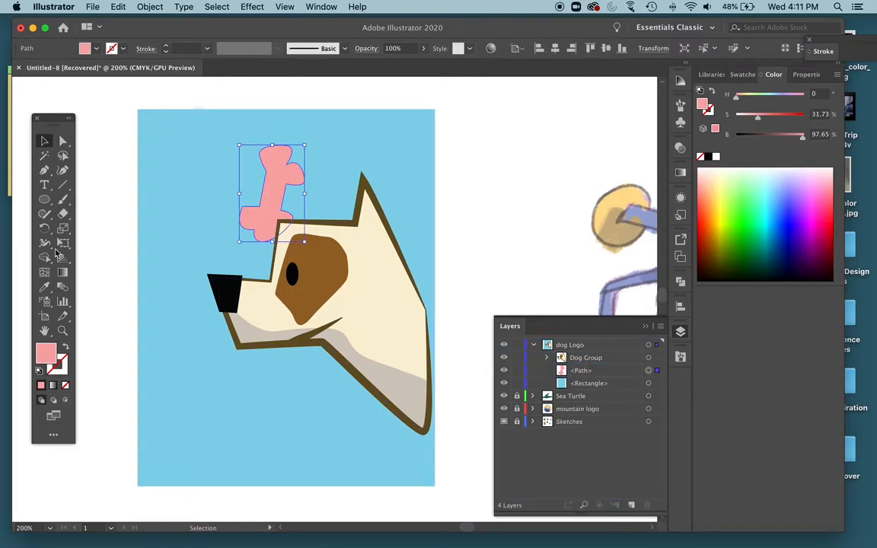
pyautogui.doubleClick(65, 363)
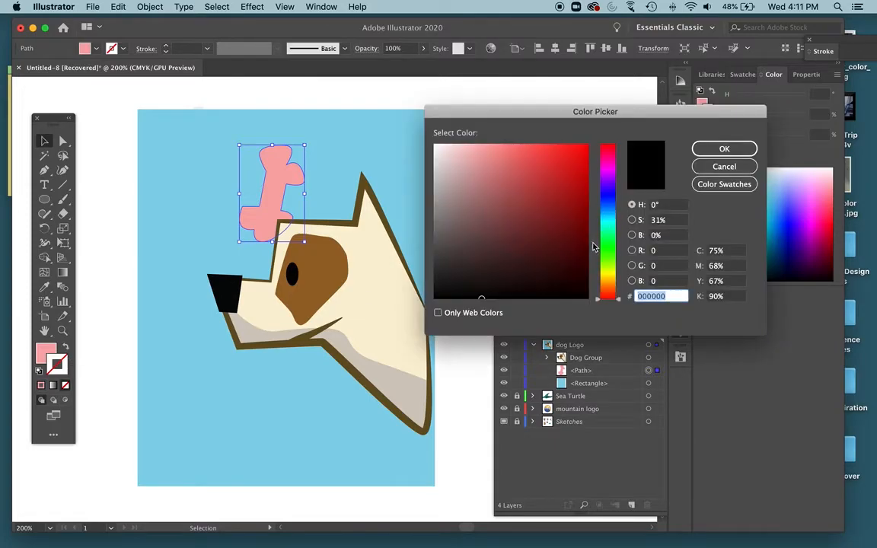
pyautogui.click(528, 189)
pyautogui.click(608, 175)
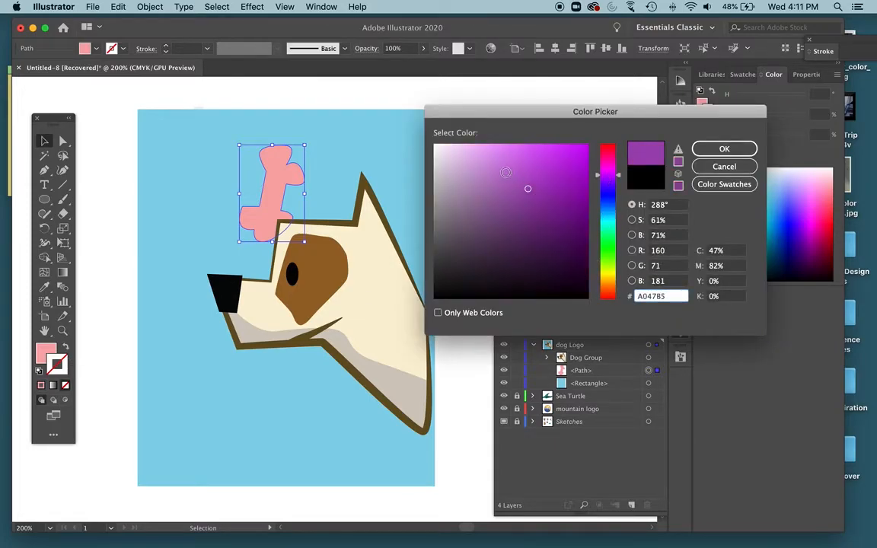
pyautogui.moveTo(607, 175); pyautogui.dragTo(608, 156)
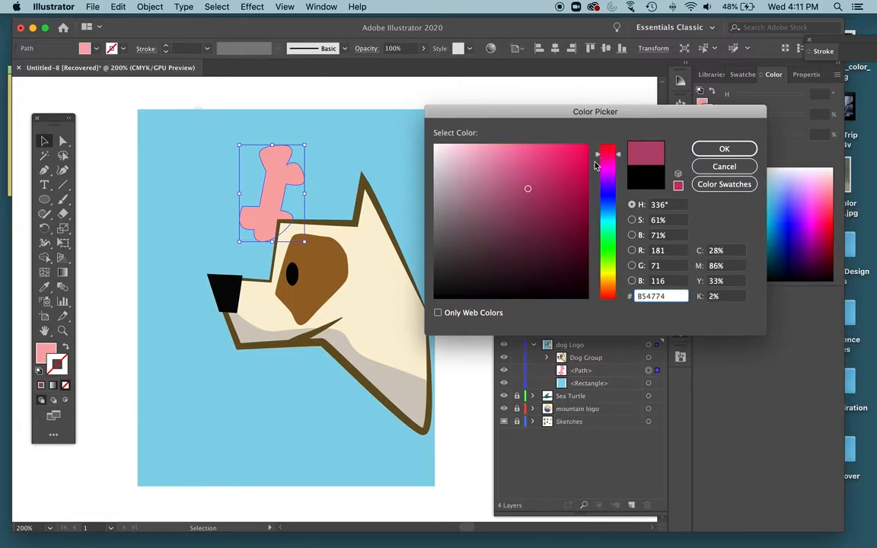
pyautogui.click(520, 184)
pyautogui.click(697, 149)
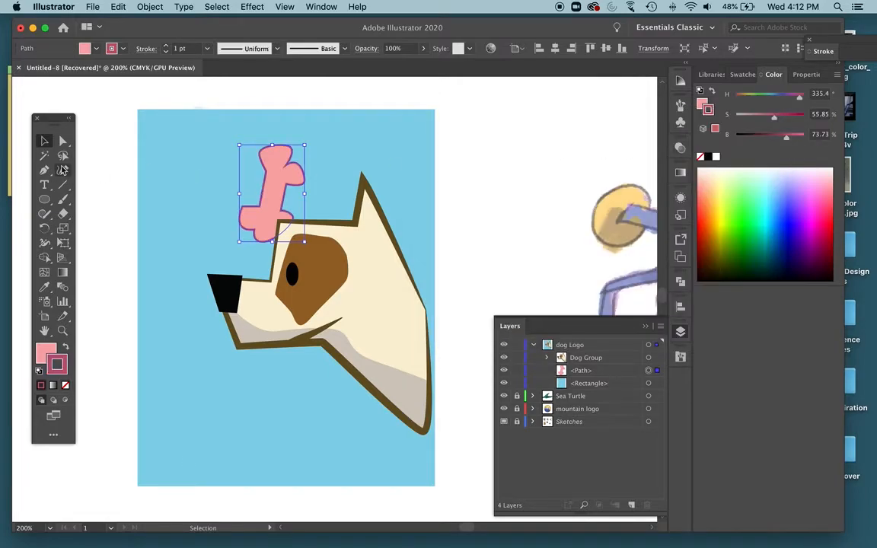
# Set the bone's stroke weight to 2 pt and apply the wavy variable width profile with two bulges.
pyautogui.click(165, 44)
pyautogui.click(268, 54)
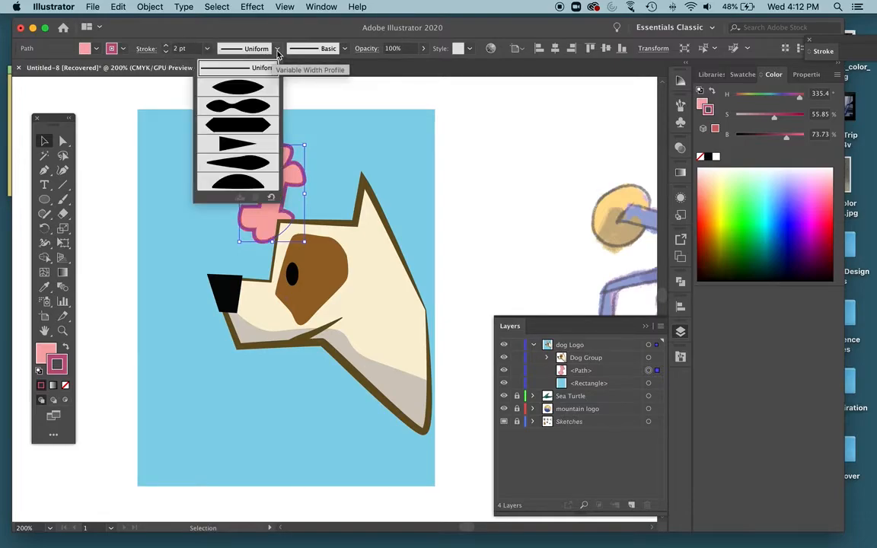
pyautogui.click(240, 107)
pyautogui.click(493, 224)
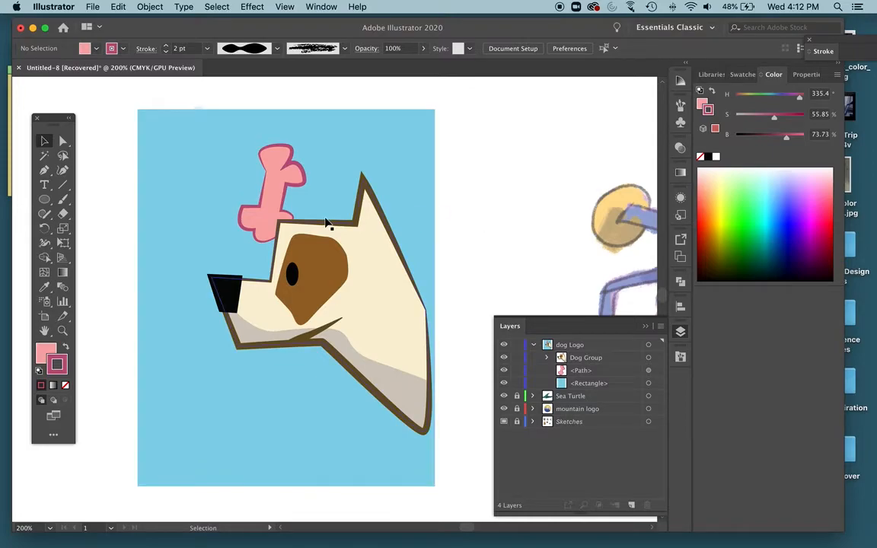
# Duplicate the bone three times, then move and rotate one copy onto the sketched bone at the frame's upper left edge.
pyautogui.moveTo(281, 191); pyautogui.dragTo(482, 271)
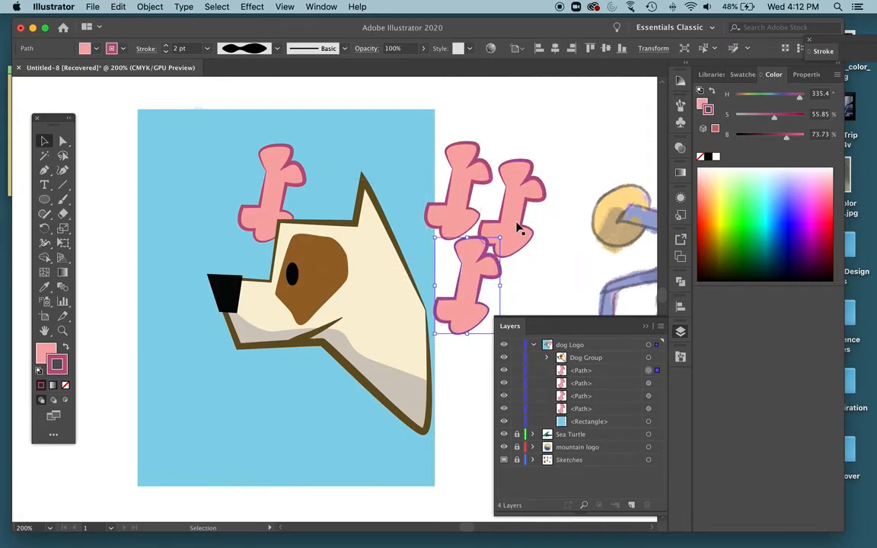
pyautogui.press('super+y')
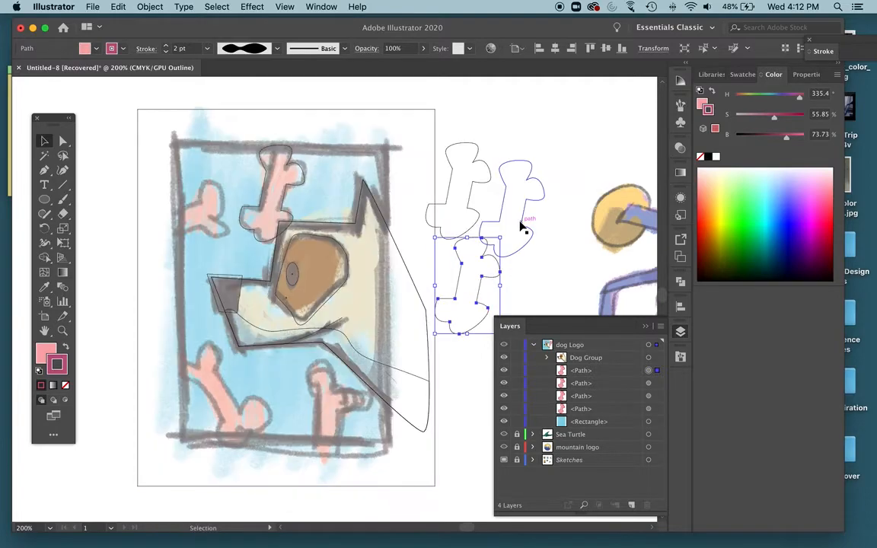
pyautogui.click(468, 190)
pyautogui.moveTo(472, 193)
pyautogui.mouseDown()
pyautogui.moveTo(377, 191)
pyautogui.moveTo(182, 213)
pyautogui.moveTo(179, 230)
pyautogui.mouseUp()
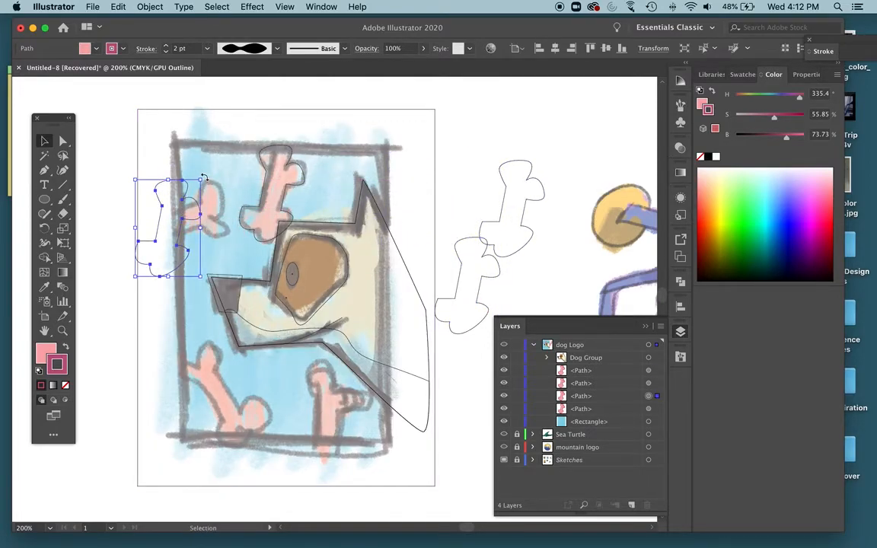
pyautogui.moveTo(203, 178); pyautogui.dragTo(236, 201)
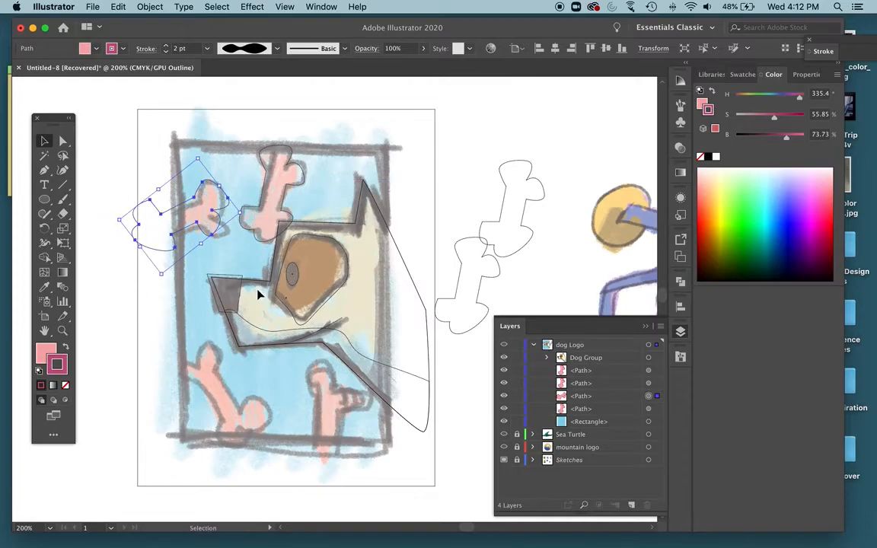
# Move and rotate the second bone copy to fit the sketched diagonal bone in the frame's lower left corner.
pyautogui.moveTo(530, 251); pyautogui.dragTo(241, 442)
pyautogui.moveTo(187, 350); pyautogui.dragTo(156, 364)
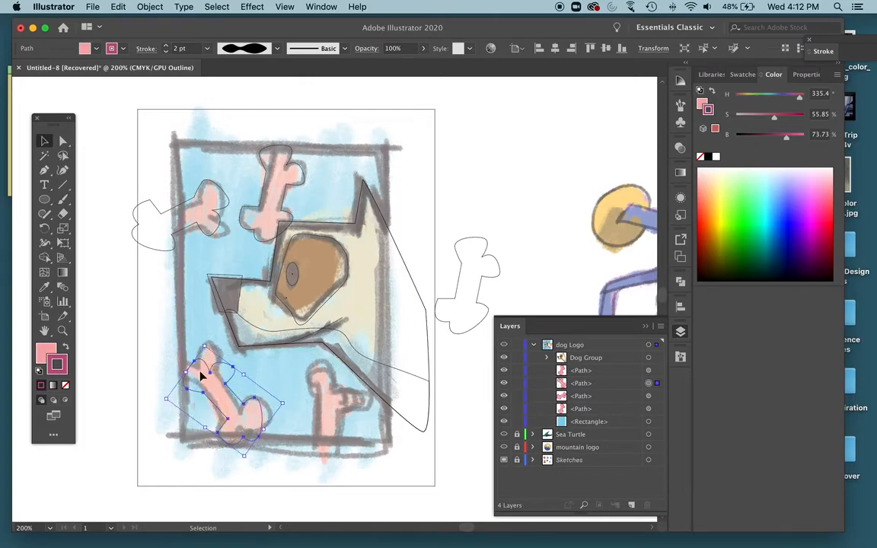
pyautogui.moveTo(206, 346); pyautogui.dragTo(195, 334)
# Fit the last bone copy over the sketched bone below the dog's neck, tilting it slightly, and return to the colour preview.
pyautogui.click(480, 308)
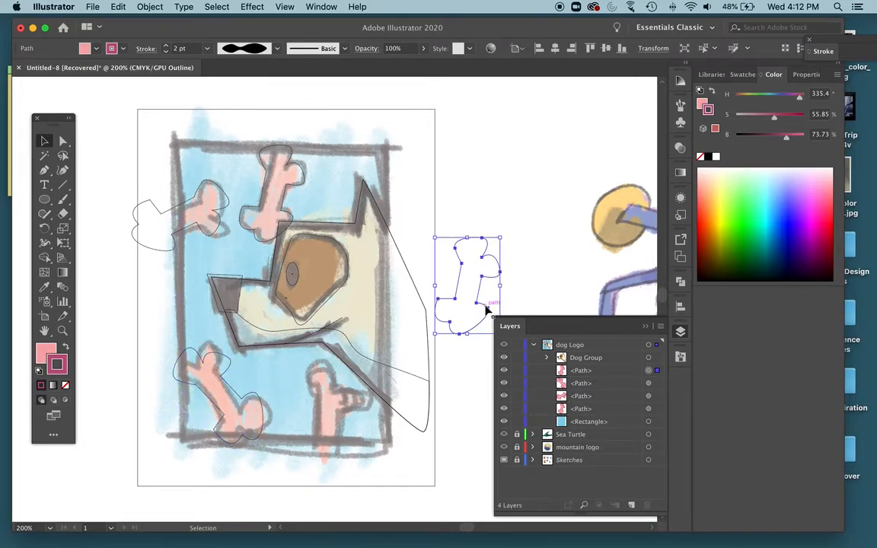
pyautogui.moveTo(478, 327); pyautogui.dragTo(332, 453)
pyautogui.moveTo(295, 417); pyautogui.dragTo(311, 419)
pyautogui.moveTo(306, 364); pyautogui.dragTo(301, 368)
pyautogui.moveTo(329, 404); pyautogui.dragTo(352, 411)
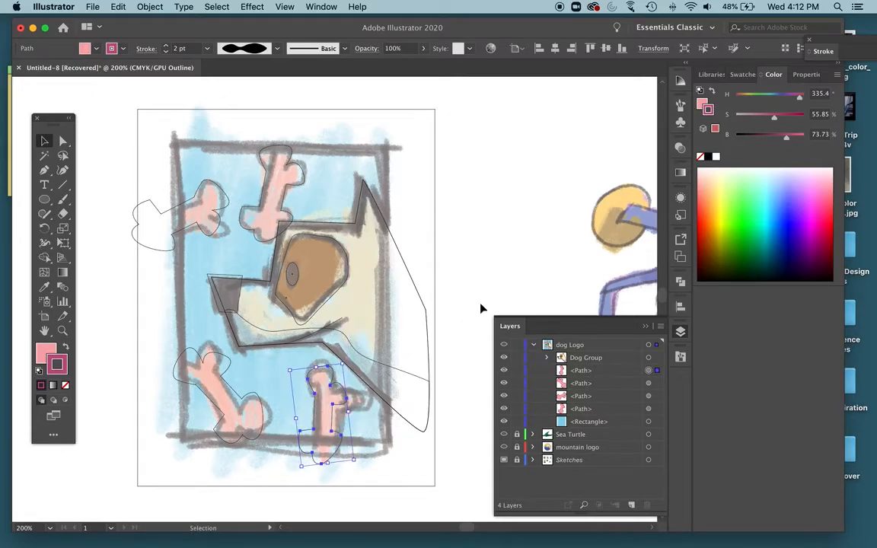
pyautogui.click(482, 284)
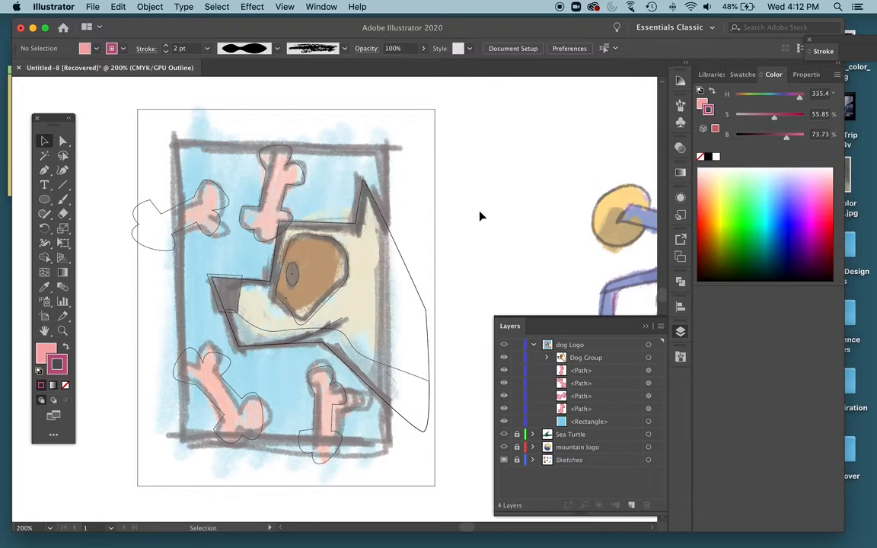
pyautogui.press('super+y')
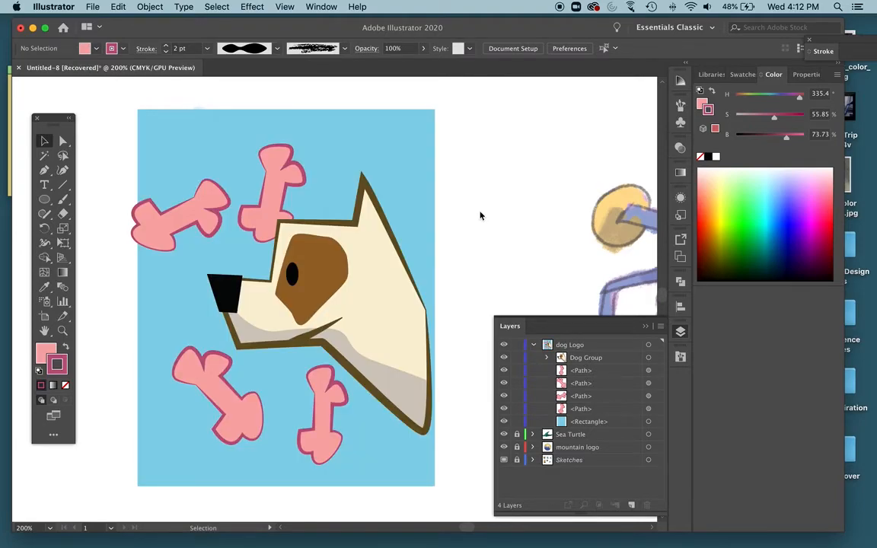
# Draw a rectangle on the dog Logo layer along the sketched frame, using the outline view to trace it.
pyautogui.click(534, 346)
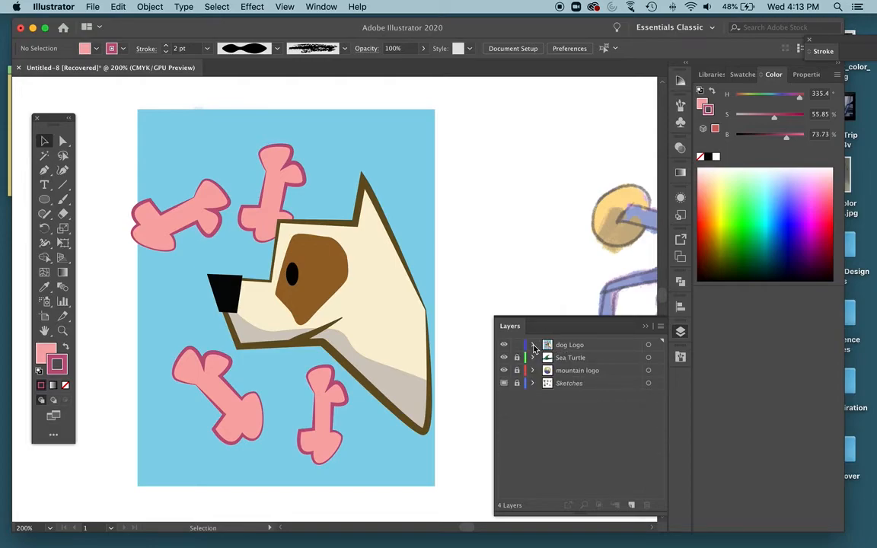
pyautogui.click(581, 347)
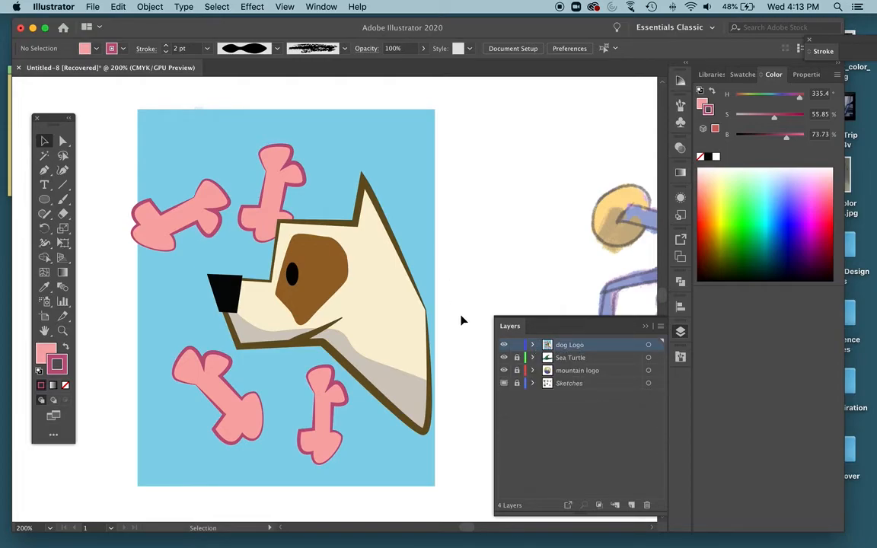
pyautogui.press('super+y')
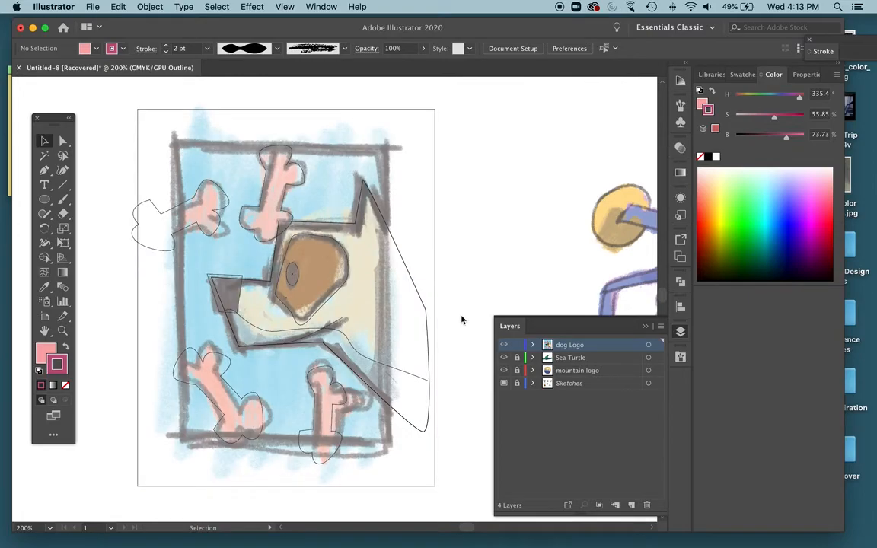
pyautogui.click(46, 200)
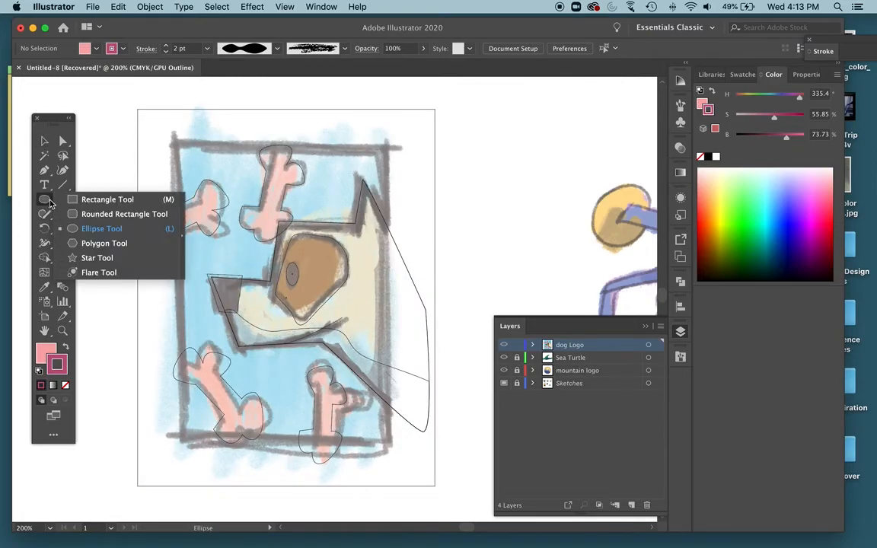
pyautogui.click(76, 199)
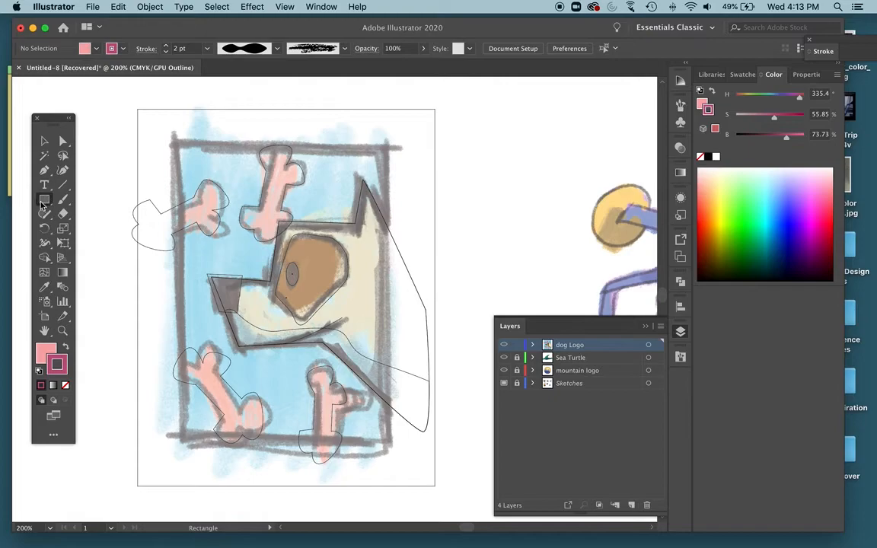
pyautogui.moveTo(176, 145); pyautogui.dragTo(389, 443)
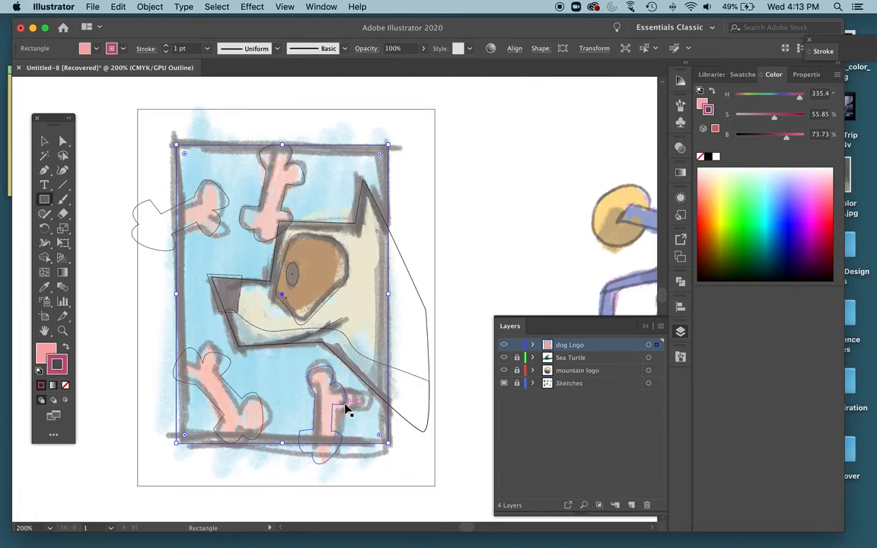
pyautogui.press('super+y')
# Clip the dog, bones and blue background to the frame rectangle with a clipping mask, and hide the Sketches layer.
pyautogui.press('v')
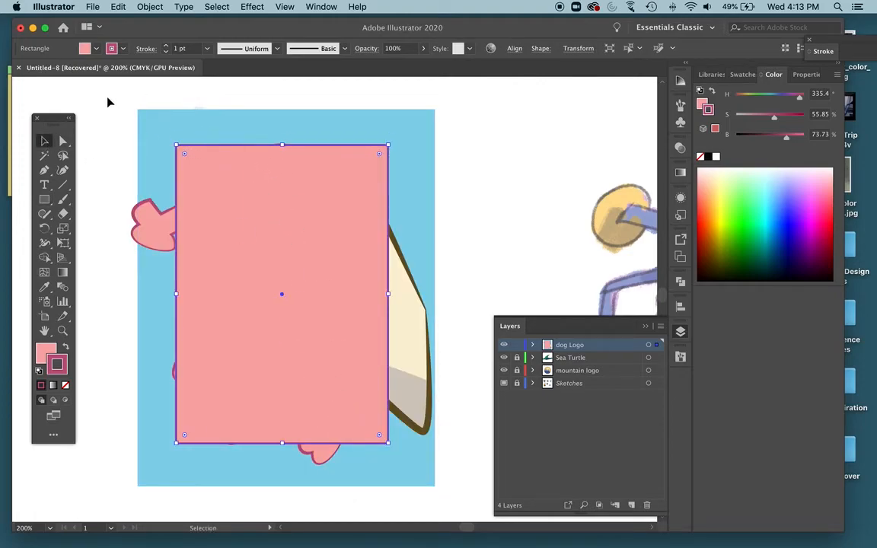
pyautogui.moveTo(109, 101); pyautogui.dragTo(418, 428)
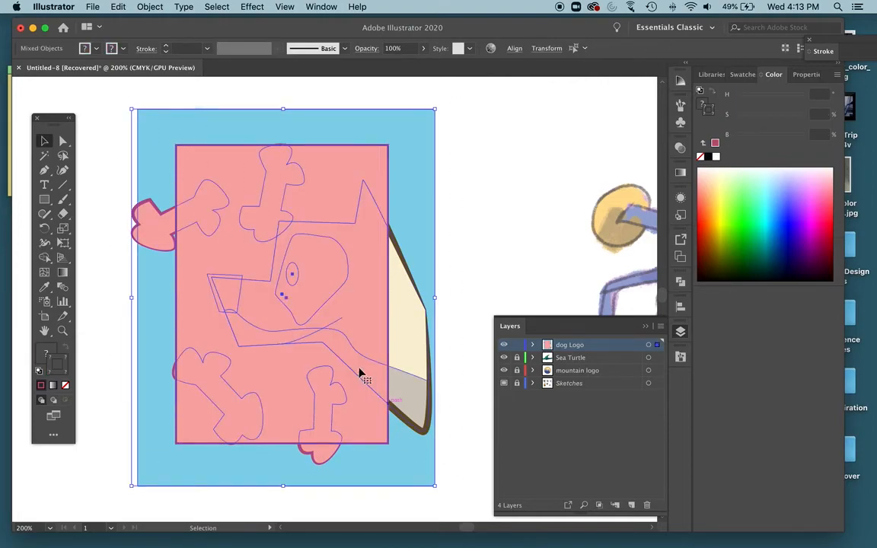
pyautogui.rightClick(369, 301)
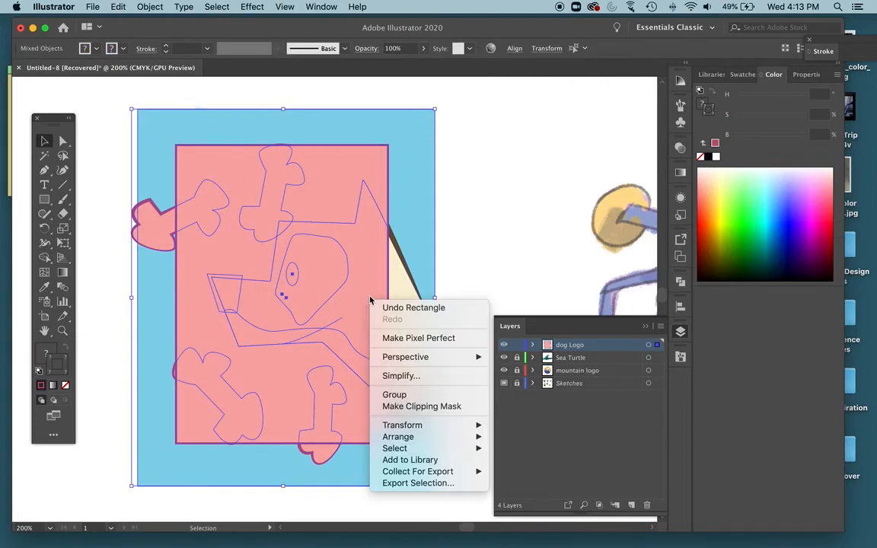
pyautogui.click(402, 407)
pyautogui.click(436, 265)
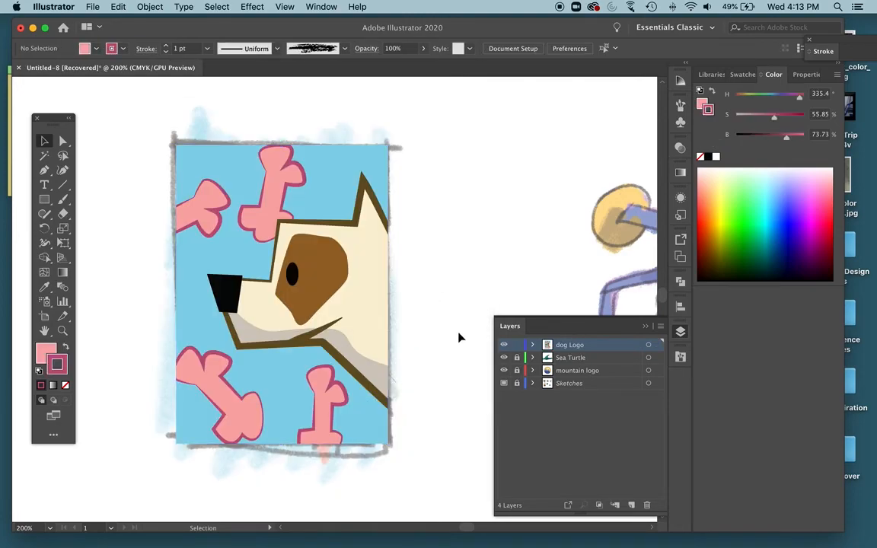
pyautogui.click(503, 383)
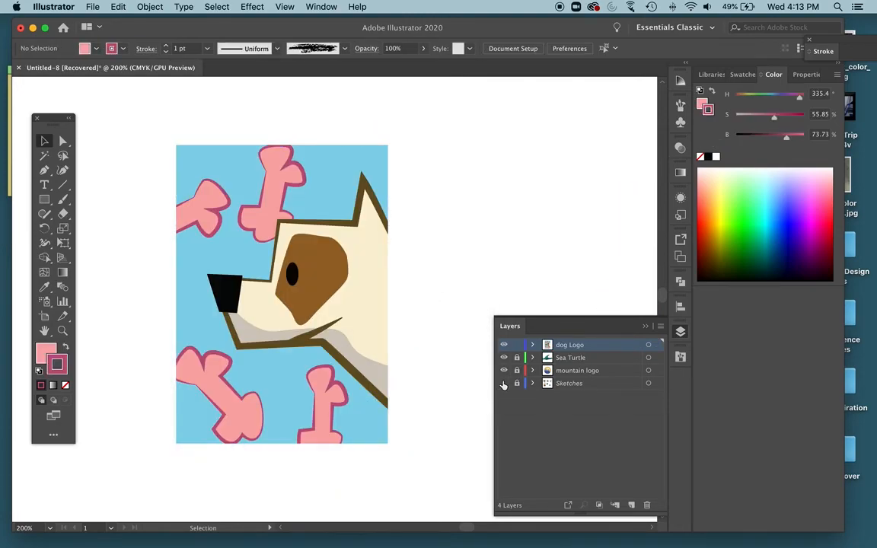
# Draw a rectangle exactly over the edges of the clipped dog artwork and remove its fill.
pyautogui.press('m')
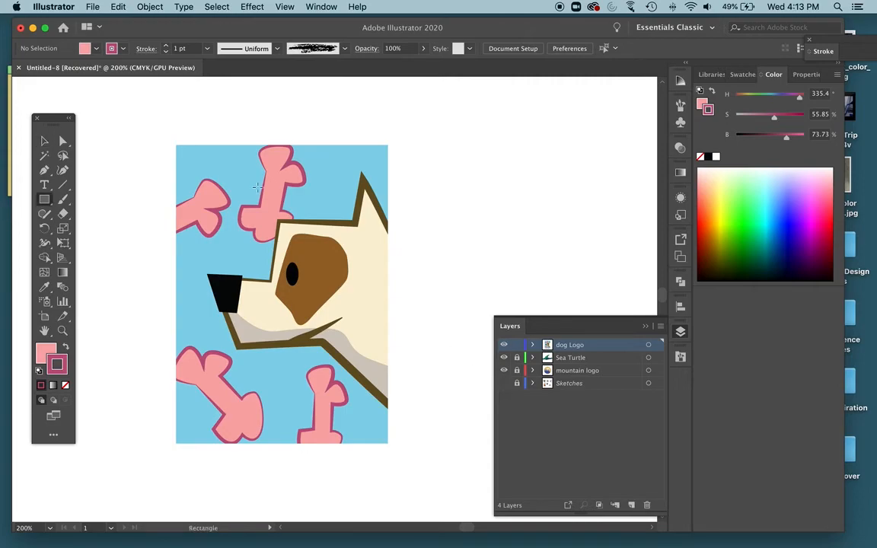
pyautogui.moveTo(175, 145)
pyautogui.mouseDown()
pyautogui.moveTo(220, 190)
pyautogui.moveTo(388, 443)
pyautogui.mouseUp()
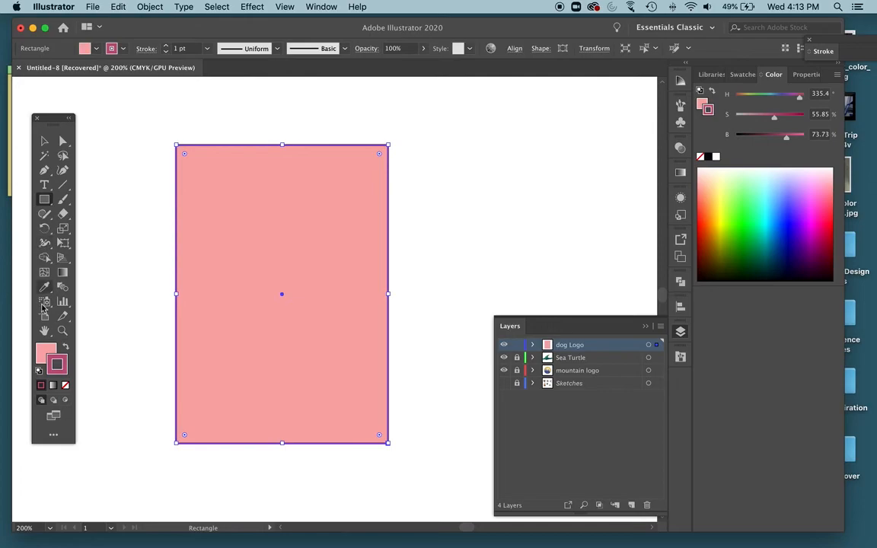
pyautogui.click(50, 350)
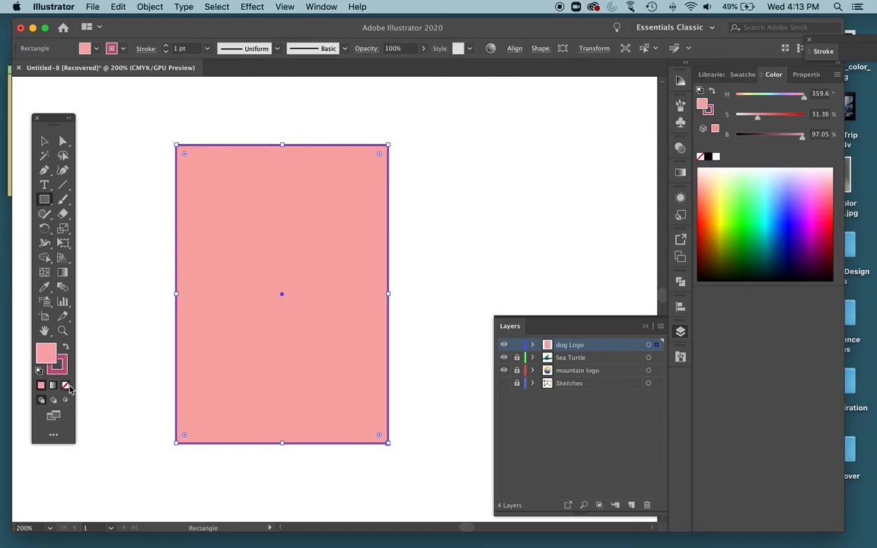
pyautogui.click(66, 386)
# Thicken the frame rectangle's dark pink stroke to 4 pt and deselect it.
pyautogui.click(66, 369)
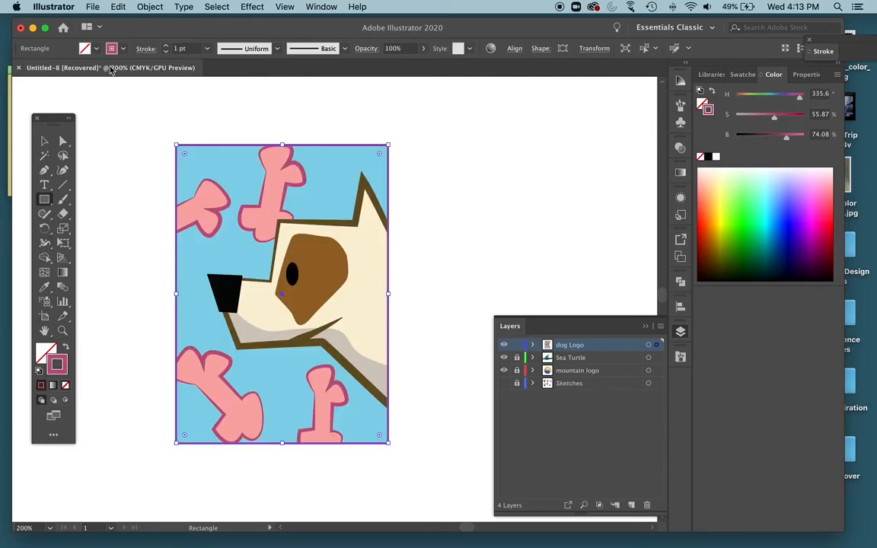
pyautogui.click(166, 46)
pyautogui.click(166, 46)
pyautogui.click(166, 46)
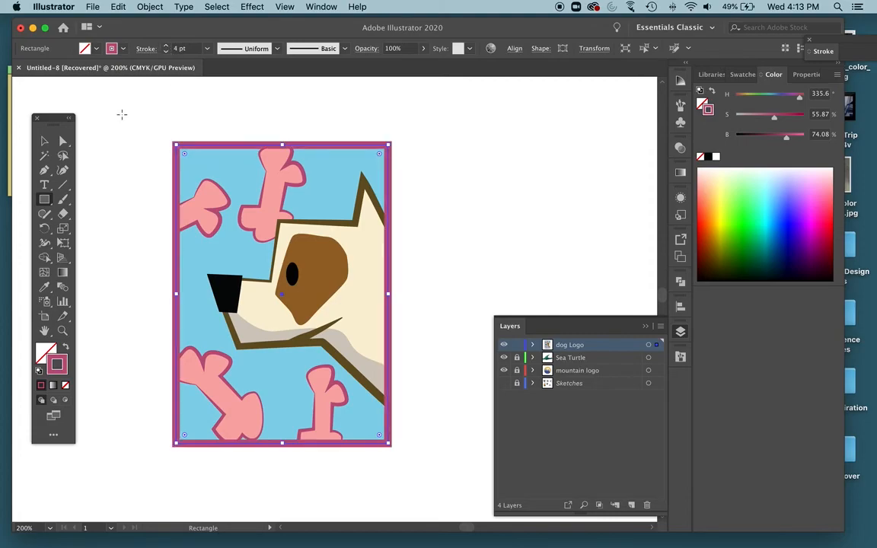
pyautogui.click(44, 141)
pyautogui.click(83, 118)
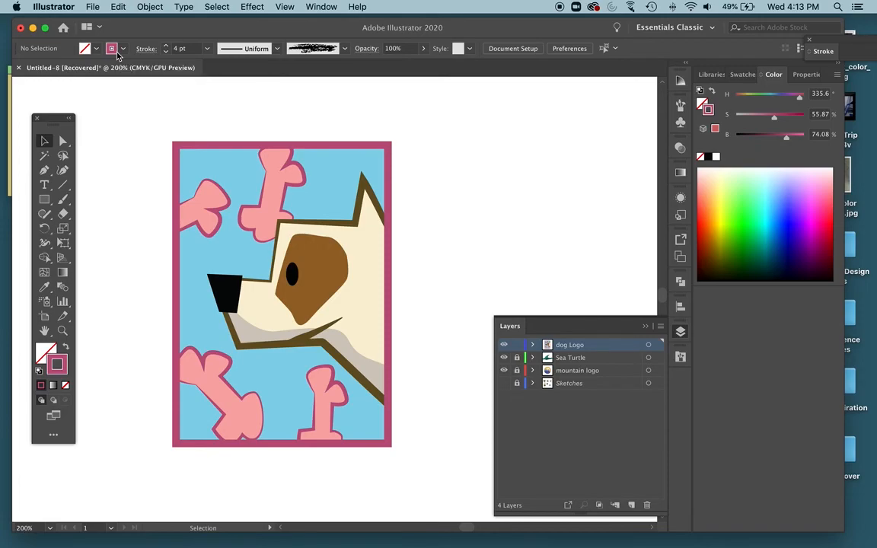
# Review the framed dog logo on the artboard together with the mountain and sea turtle logos.
pyautogui.press('super+minus')
pyautogui.press('super+minus')
pyautogui.press('super+minus')
pyautogui.scroll(-5, 371, 263)
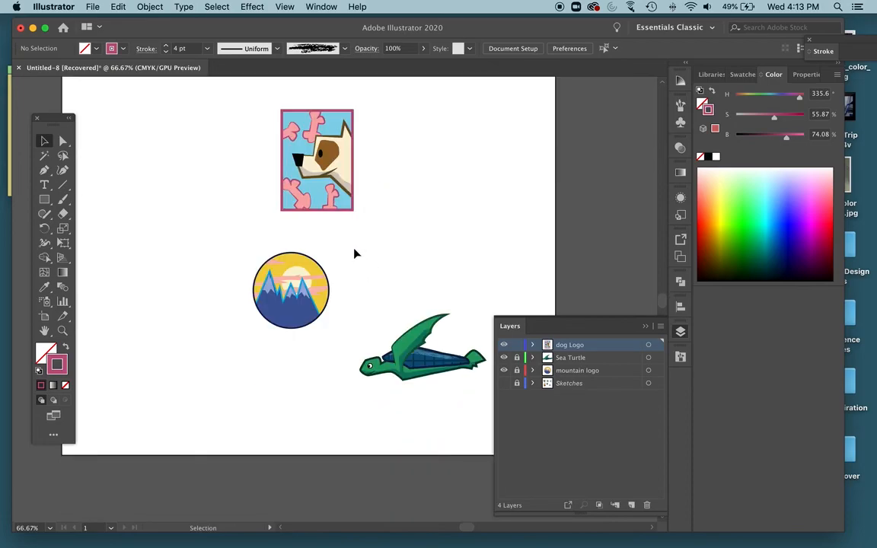
pyautogui.hscroll(1, 354, 254)
pyautogui.scroll(3, 354, 254)
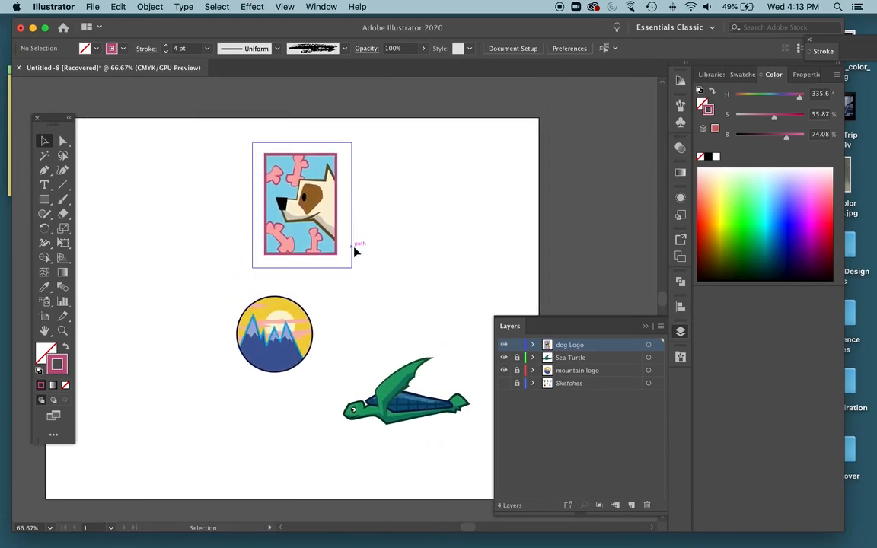
pyautogui.hscroll(-1, 354, 249)
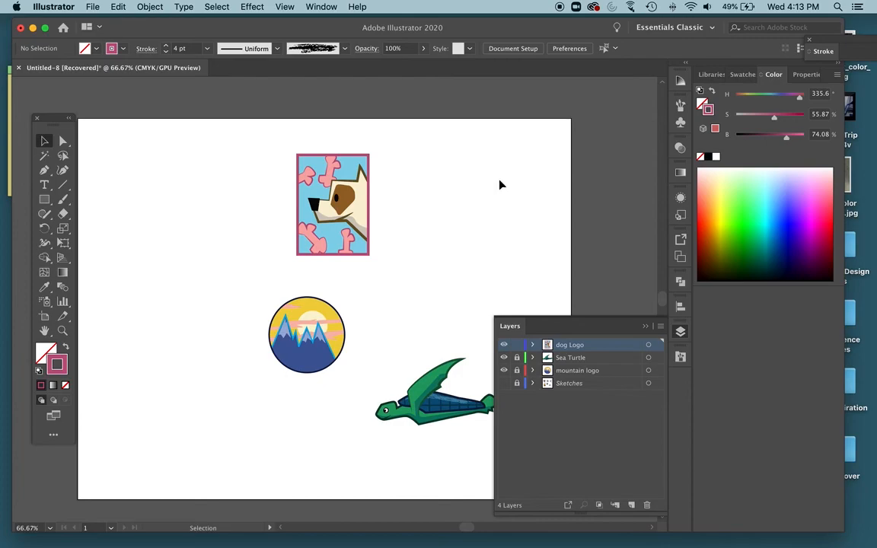